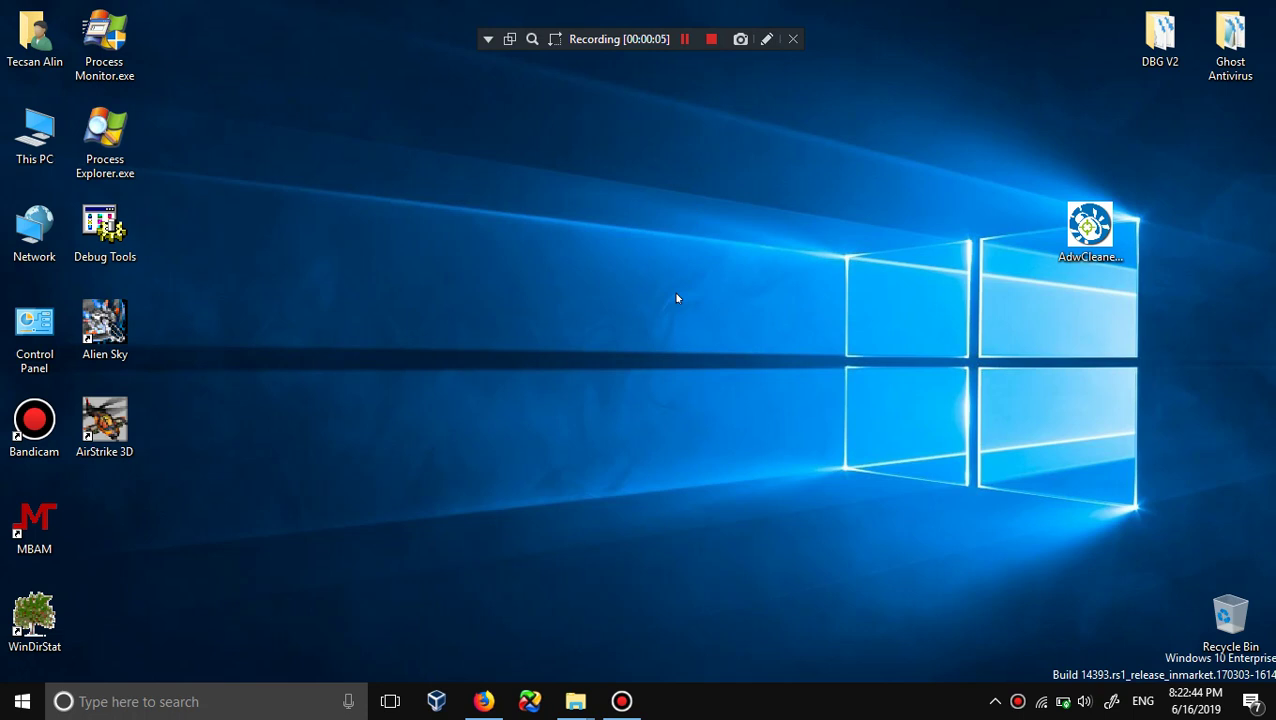
- Rename the desktop file AdwCleanerV7_Setup.exe to FakeAdwCleanerV7_Setup.exe by adding 'Fake' at the front
right_click(1090, 230)
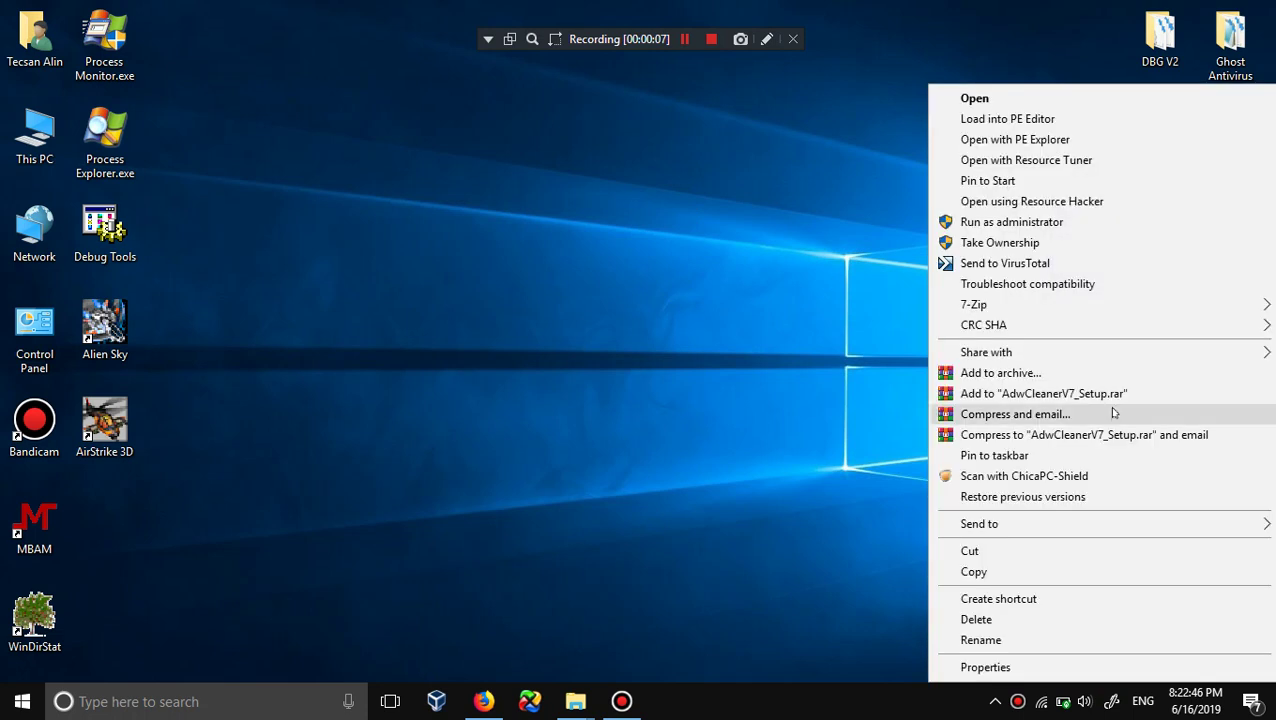
left_click(995, 636)
left_click(1058, 259)
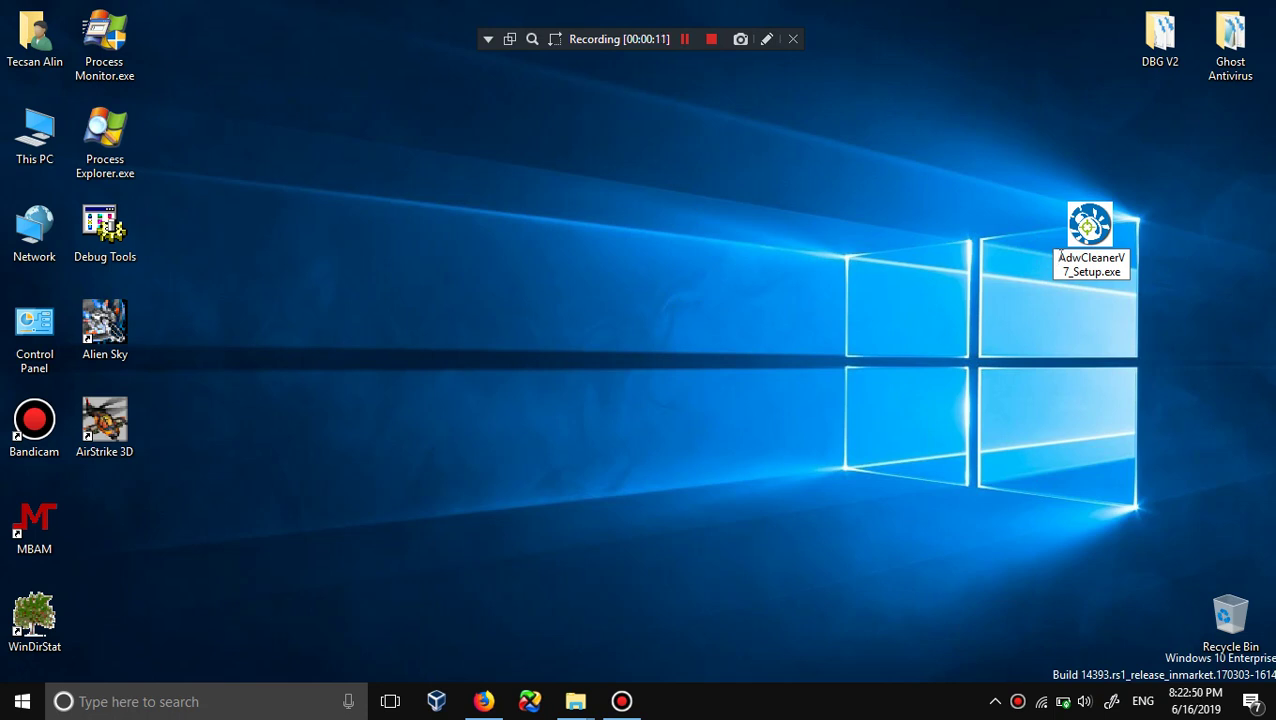
type("Fake")
key("Return")
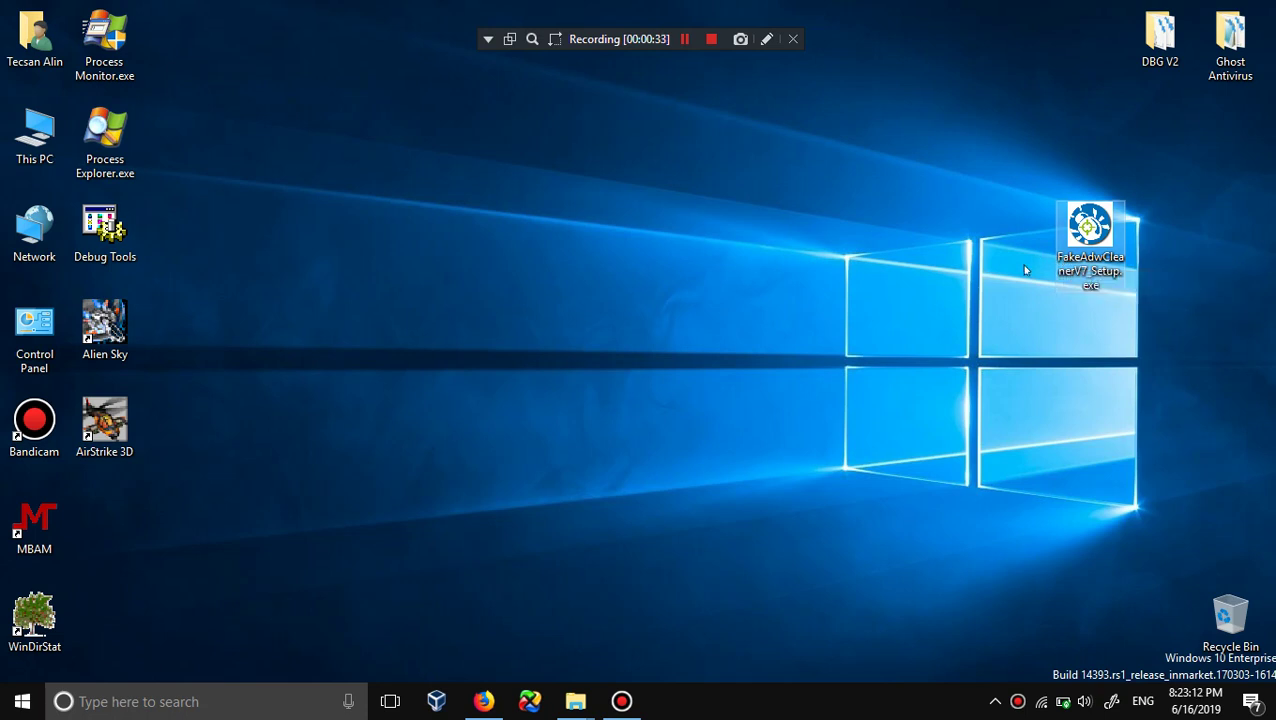
left_click(1021, 264)
mouse_move(1095, 228)
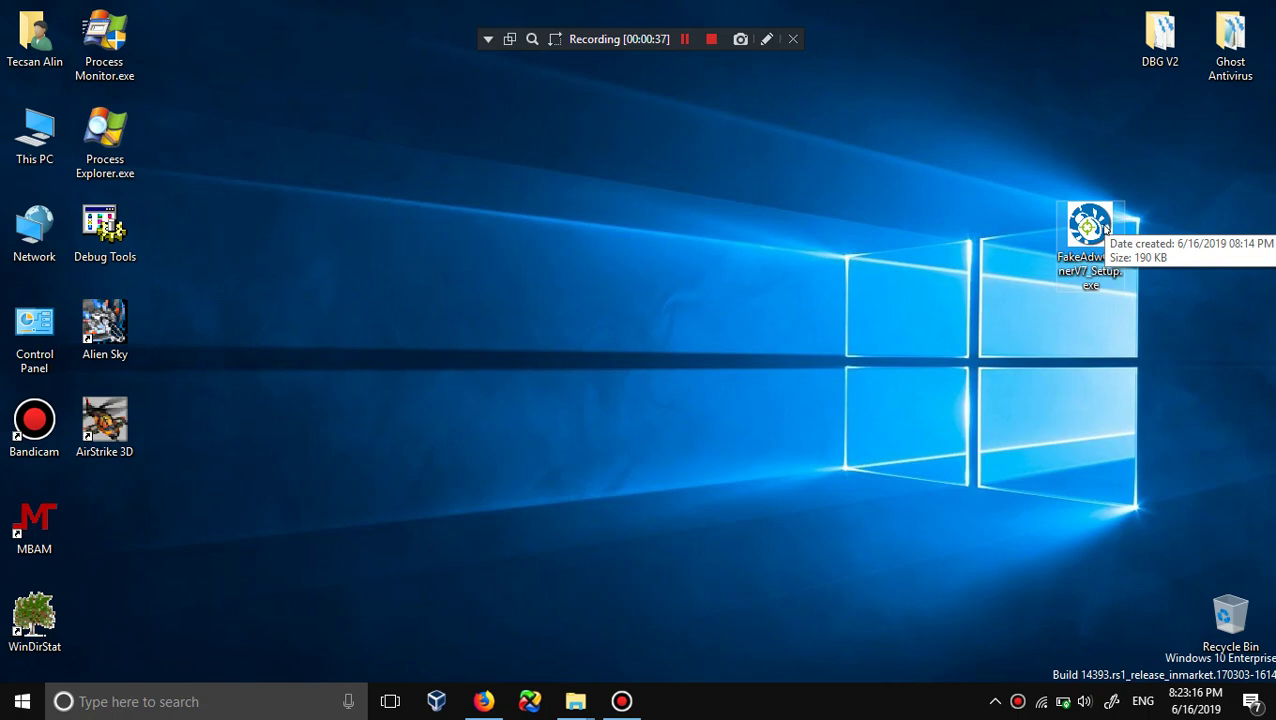
- Launch FakeAdwCleanerV7_Setup.exe from the desktop and start its threat scan
double_click(1100, 228)
left_click(929, 238)
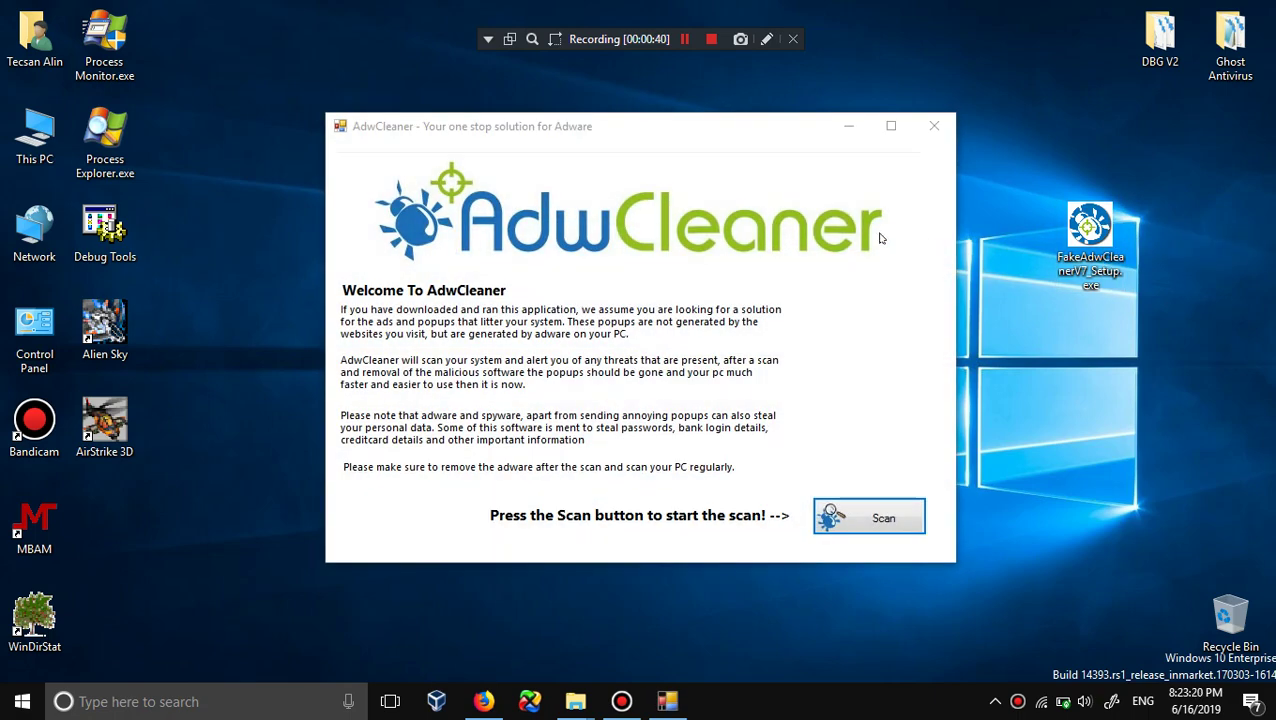
left_click(880, 238)
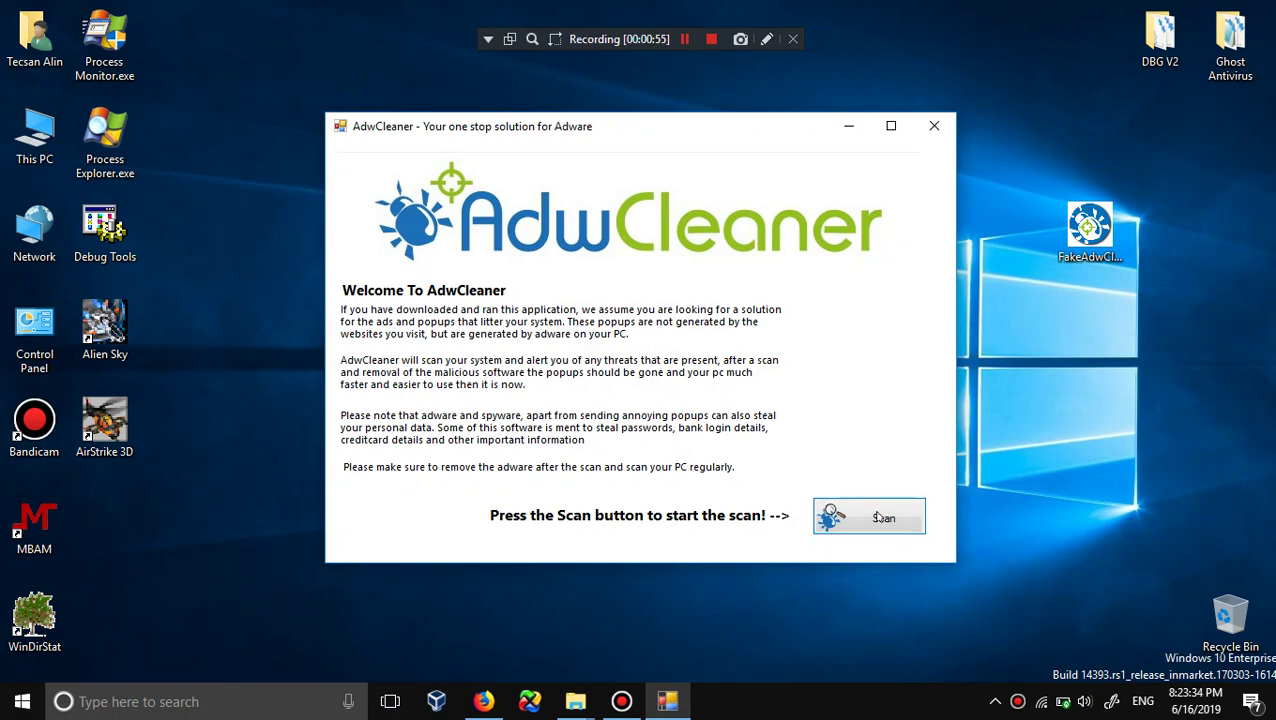
left_click(860, 515)
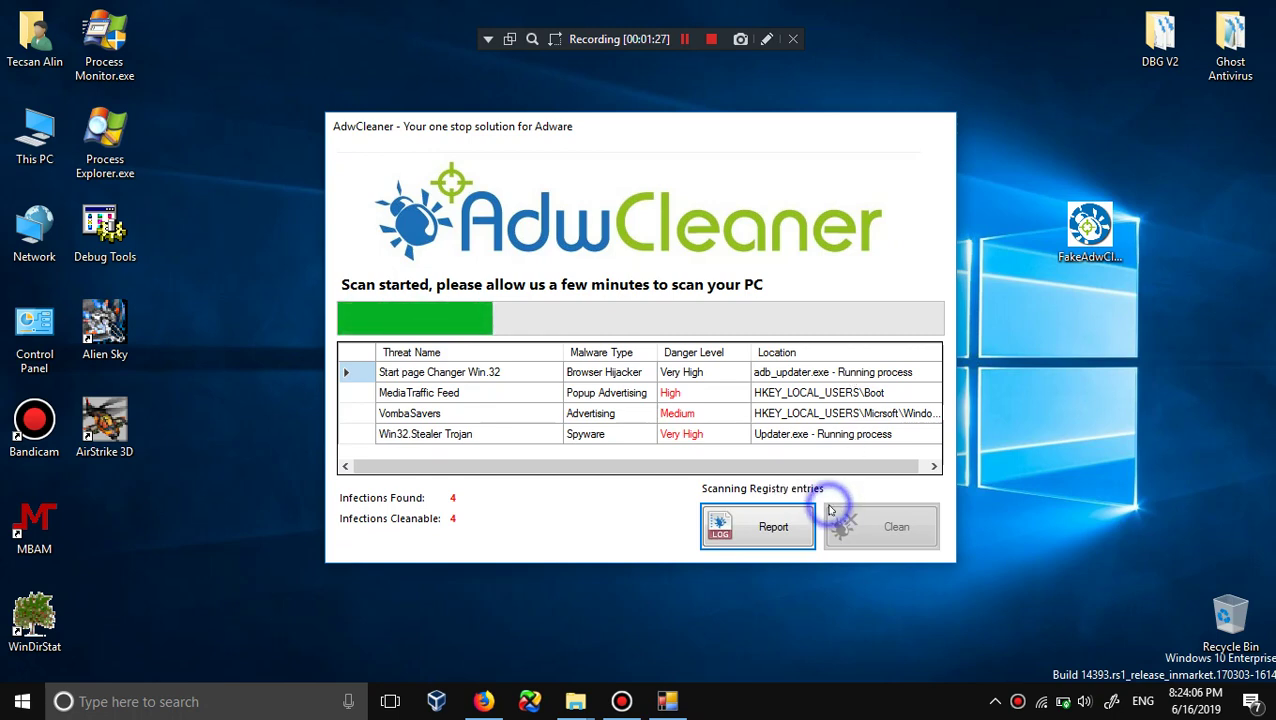
right_click(800, 701)
left_click(860, 631)
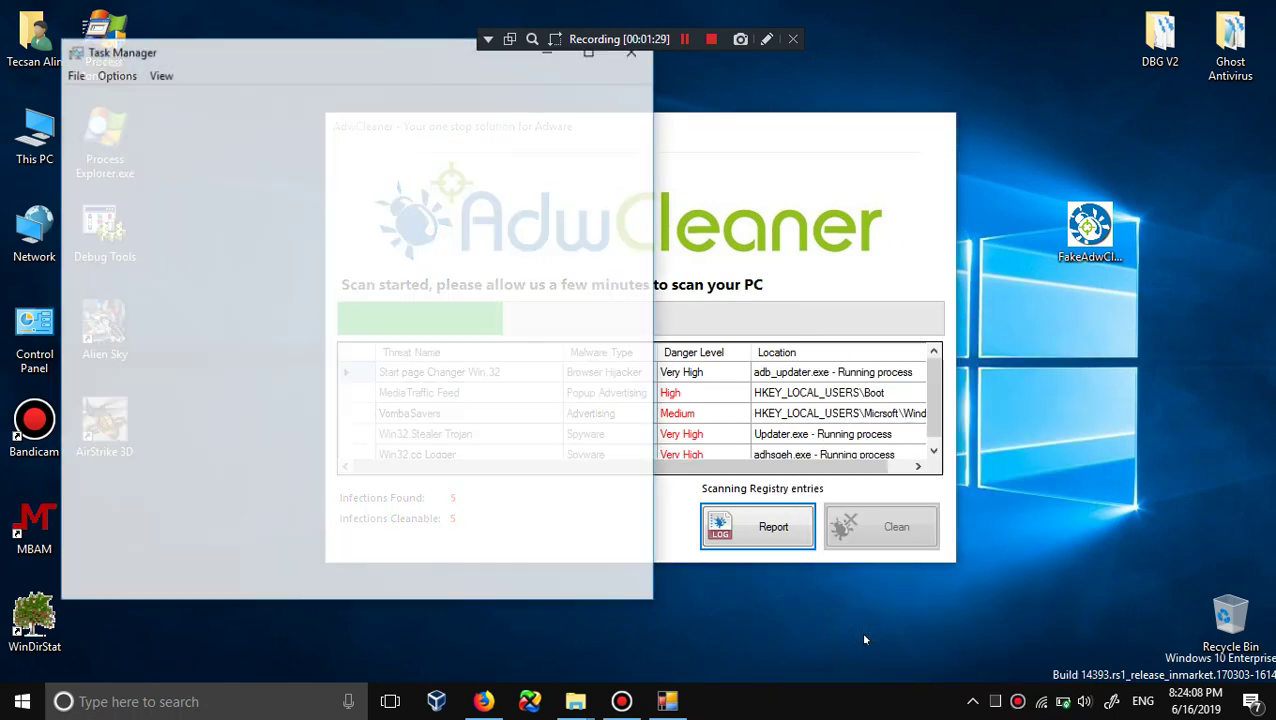
scroll(240, 450, "down", 3)
scroll(245, 470, "down", 2)
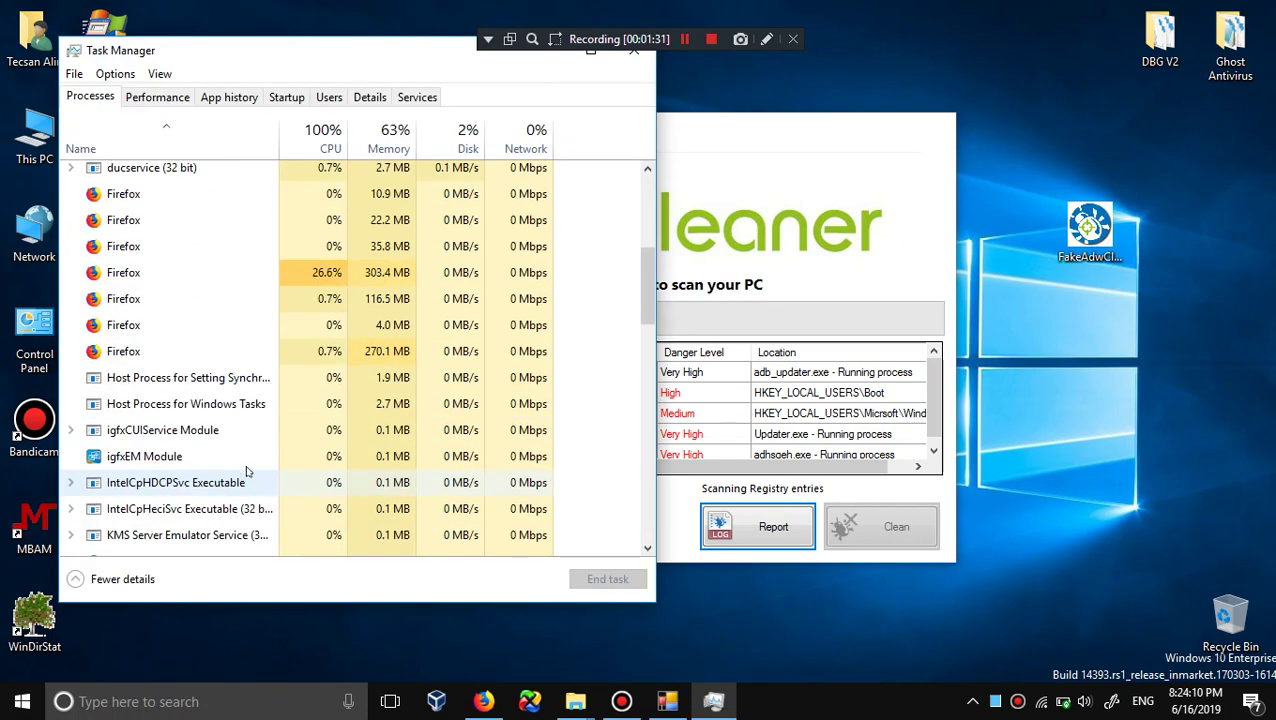
scroll(232, 437, "up", 5)
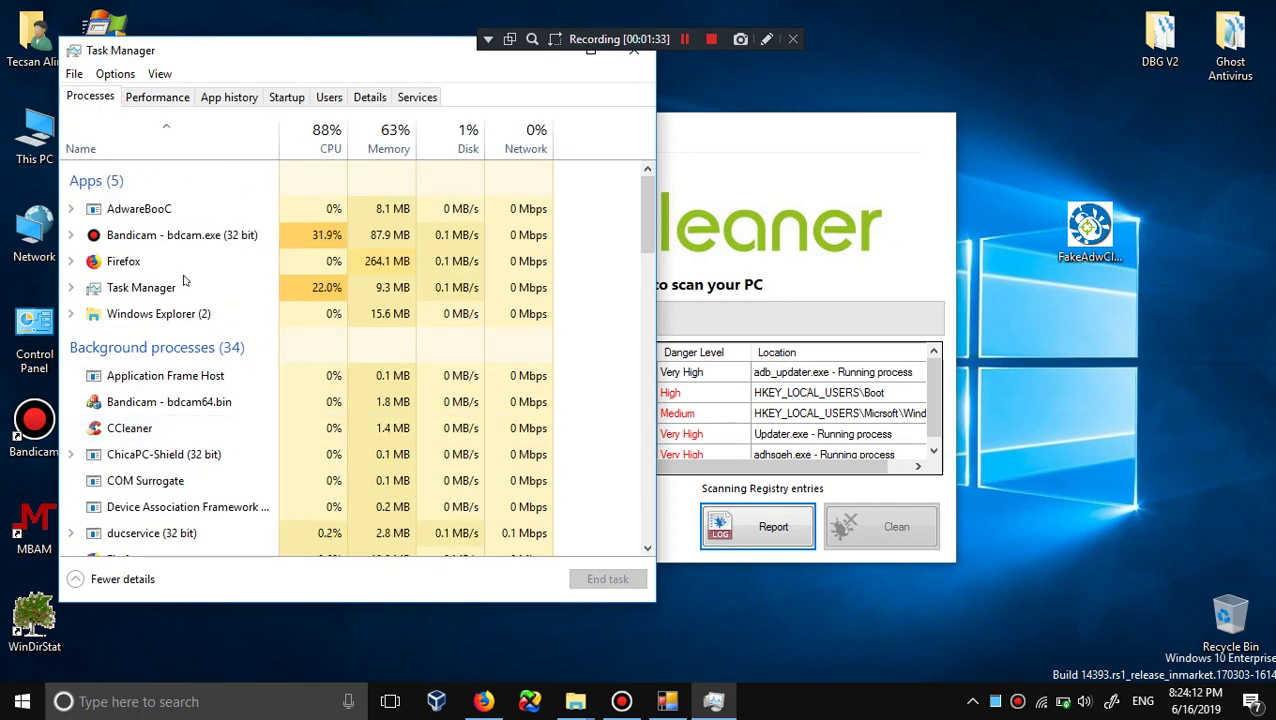
double_click(157, 215)
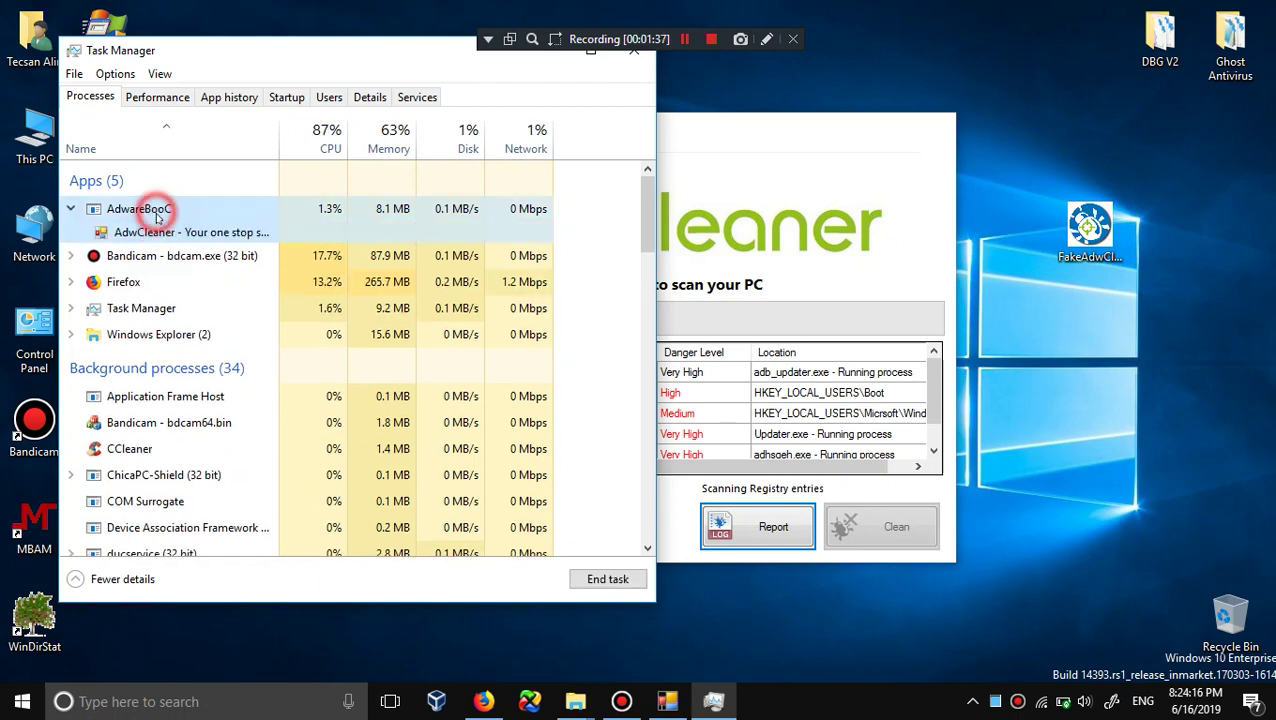
scroll(213, 325, "down", 3)
scroll(213, 330, "down", 3)
scroll(213, 330, "down", 2)
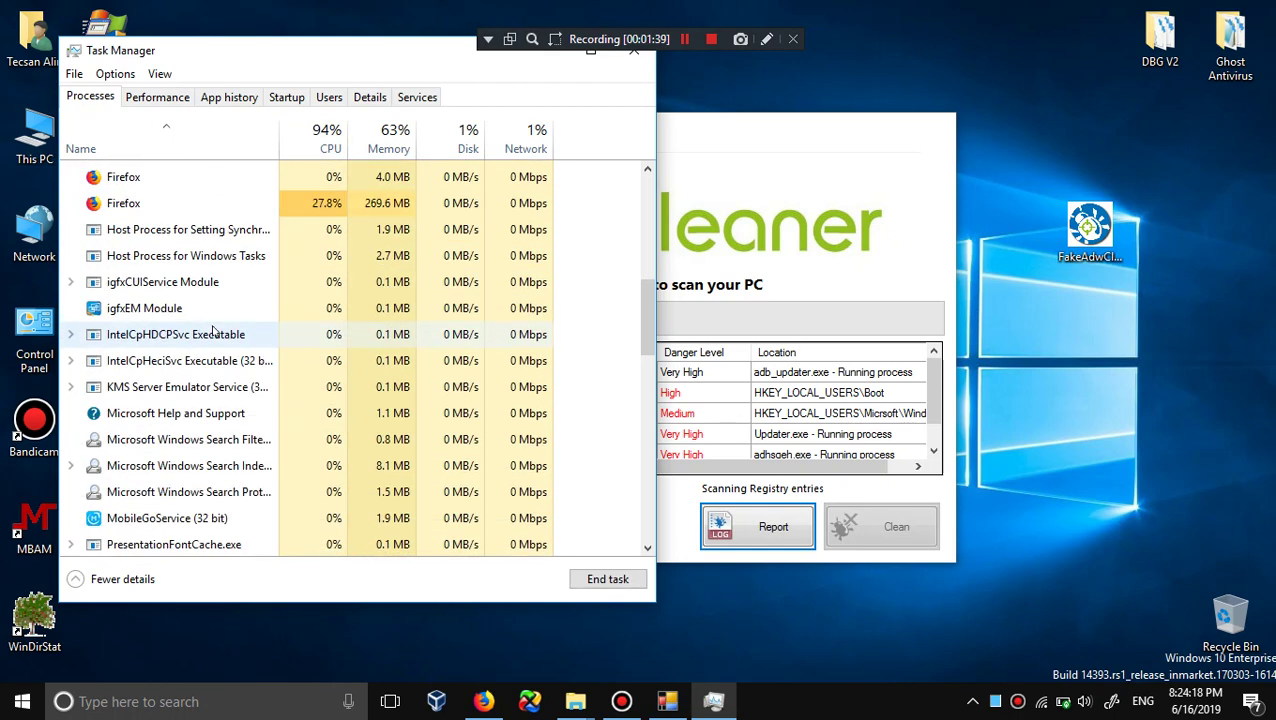
scroll(230, 325, "down", 2)
scroll(250, 318, "down", 3)
scroll(269, 309, "down", 4)
scroll(269, 309, "down", 5)
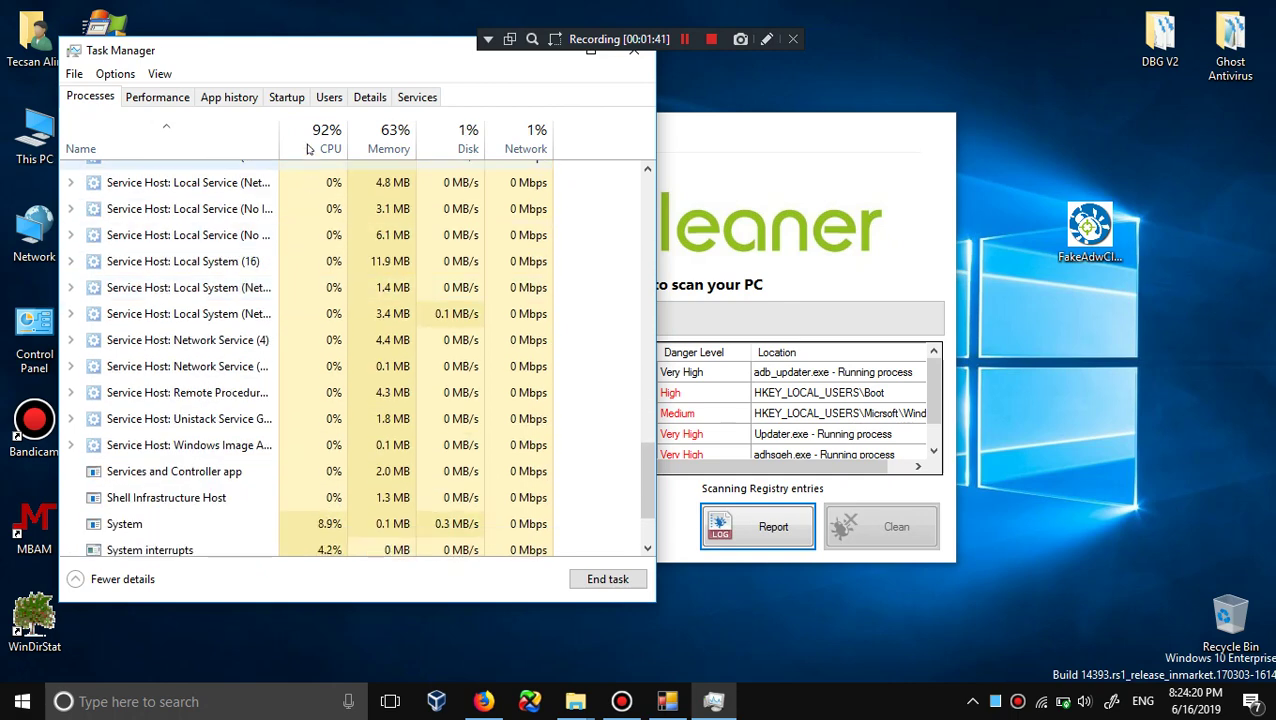
left_click_drag(319, 52, 304, 91)
left_click(619, 90)
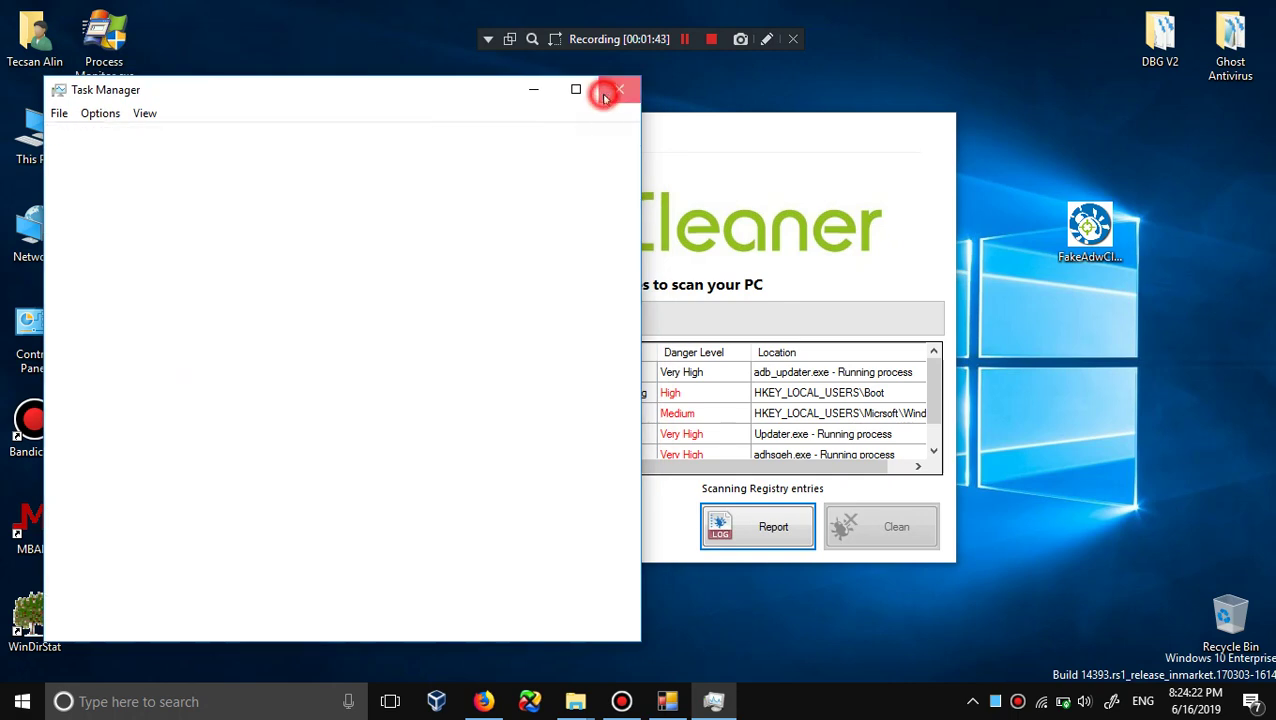
- Select the Savings Toolbar, Login Logger, WhenUSave, Spyware Strike and PSGuard entries as the scan finishes
left_click(612, 436)
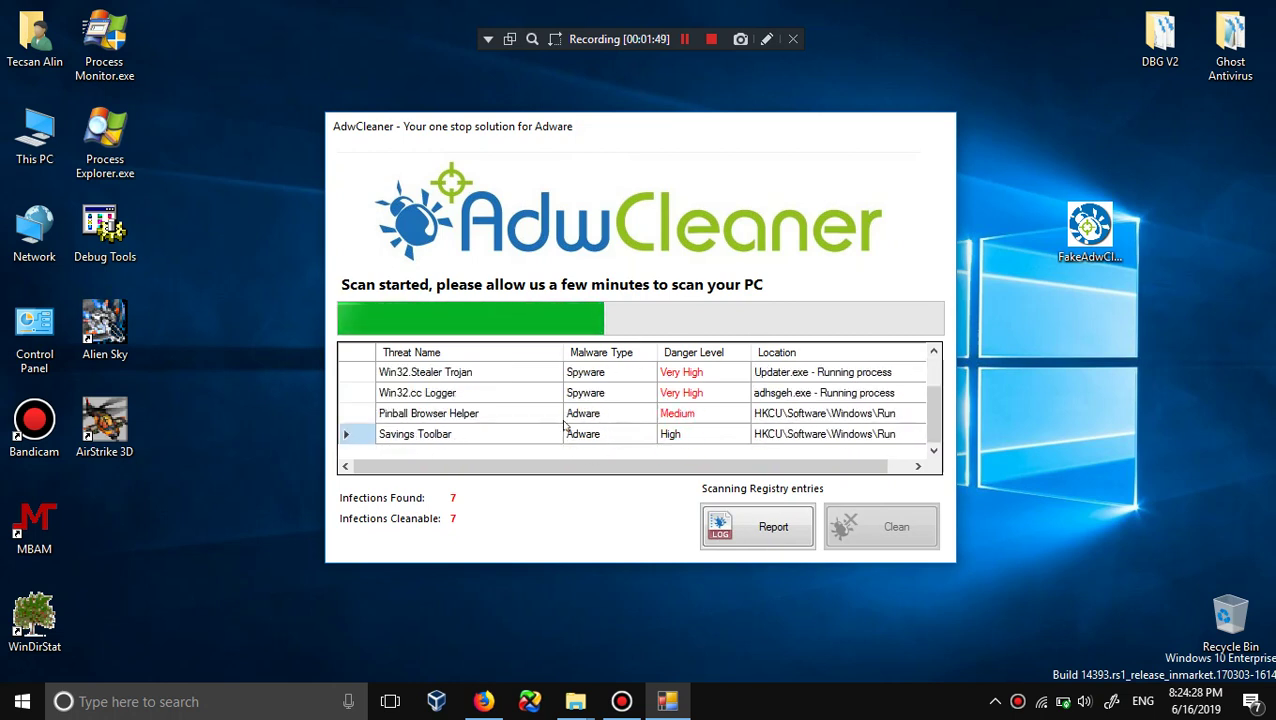
left_click(563, 420)
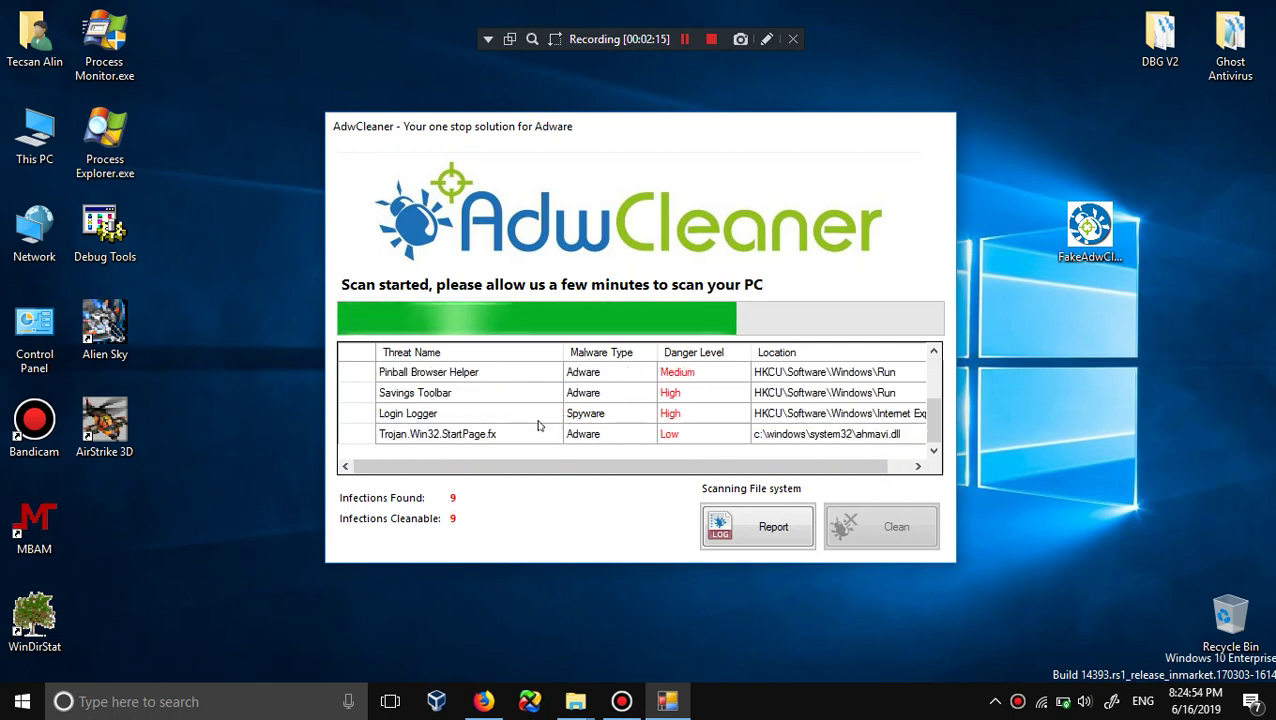
left_click(536, 419)
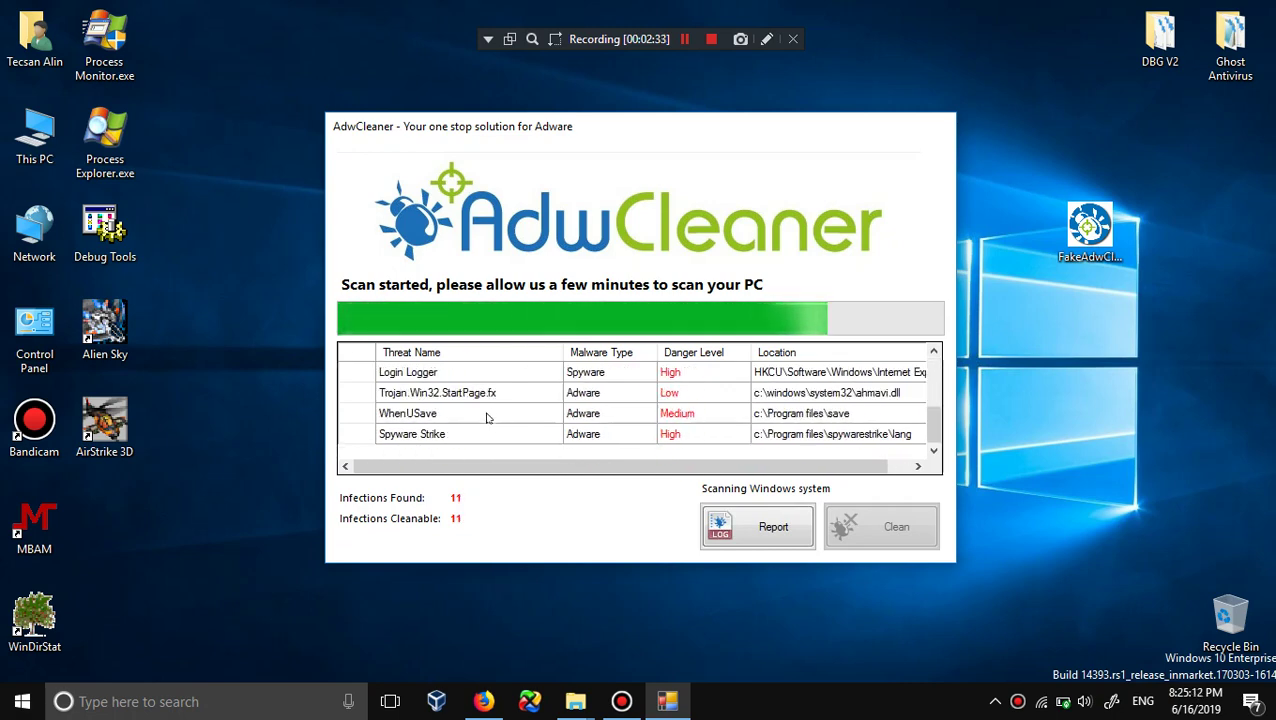
left_click(484, 413)
left_click(838, 438)
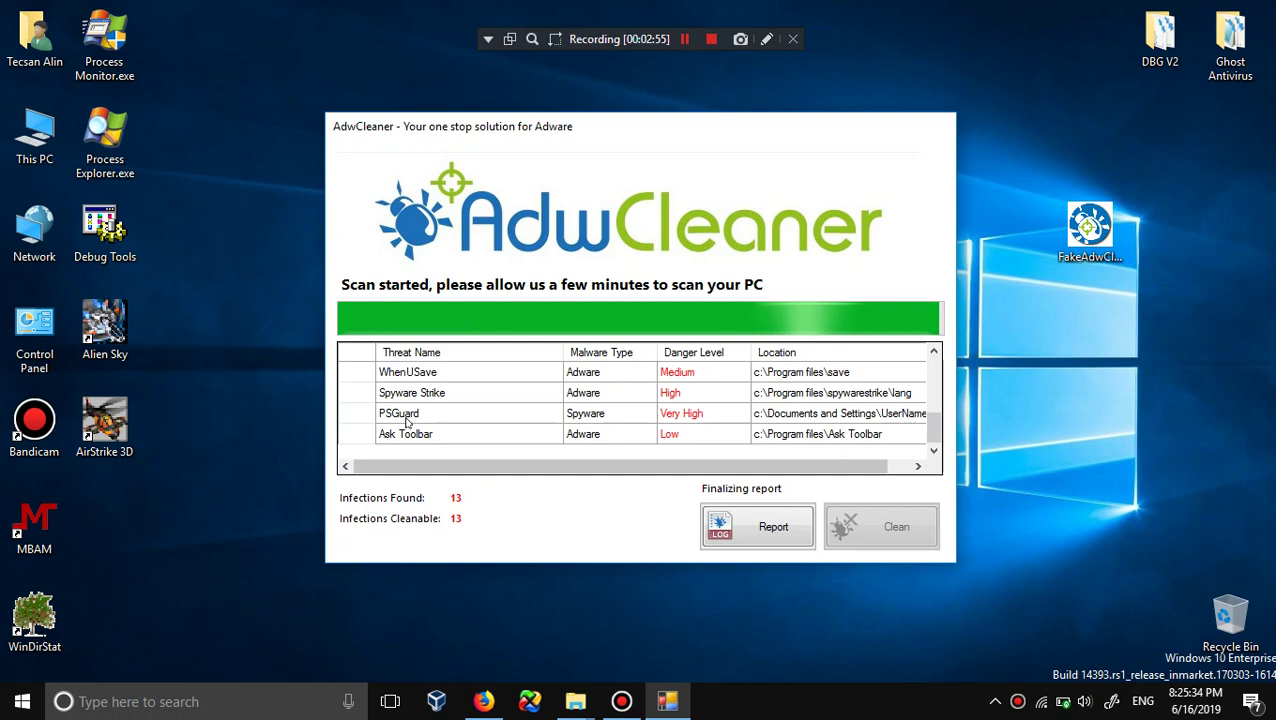
left_click(400, 412)
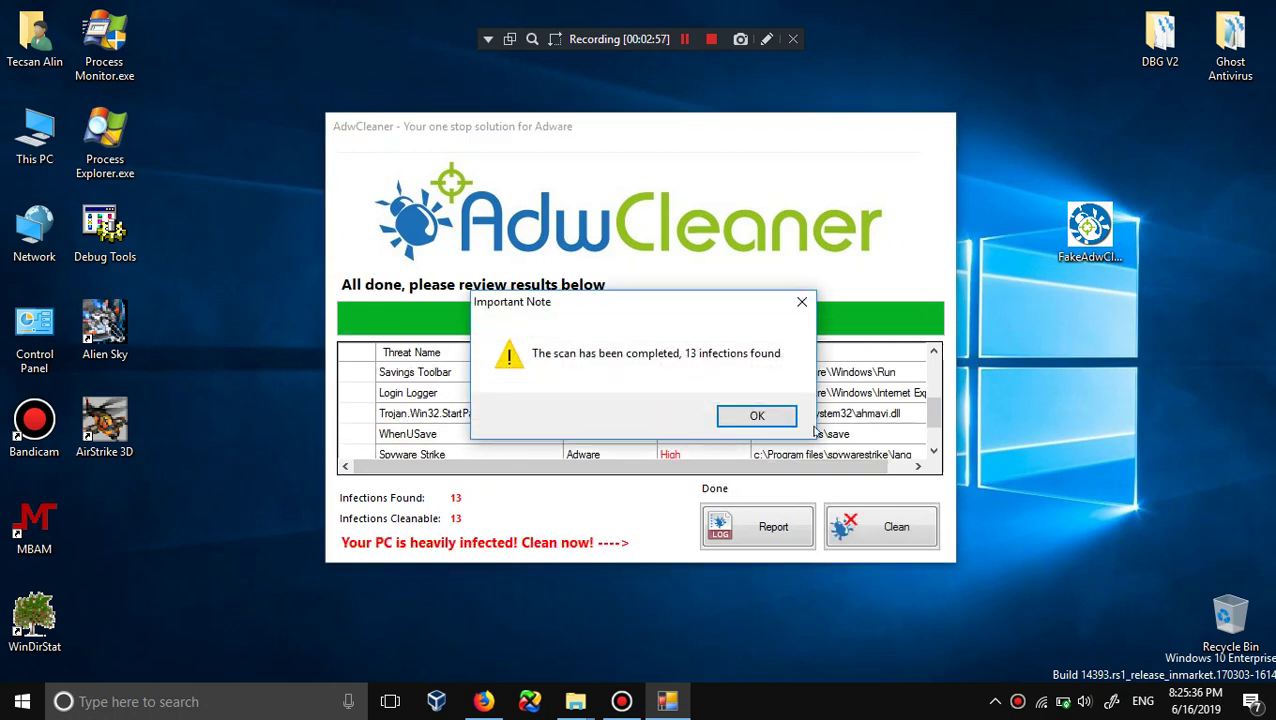
- Dismiss the scan-complete notice, request the infection report, and decline sending it
left_click(752, 412)
scroll(750, 413, "down", 2)
left_click(760, 532)
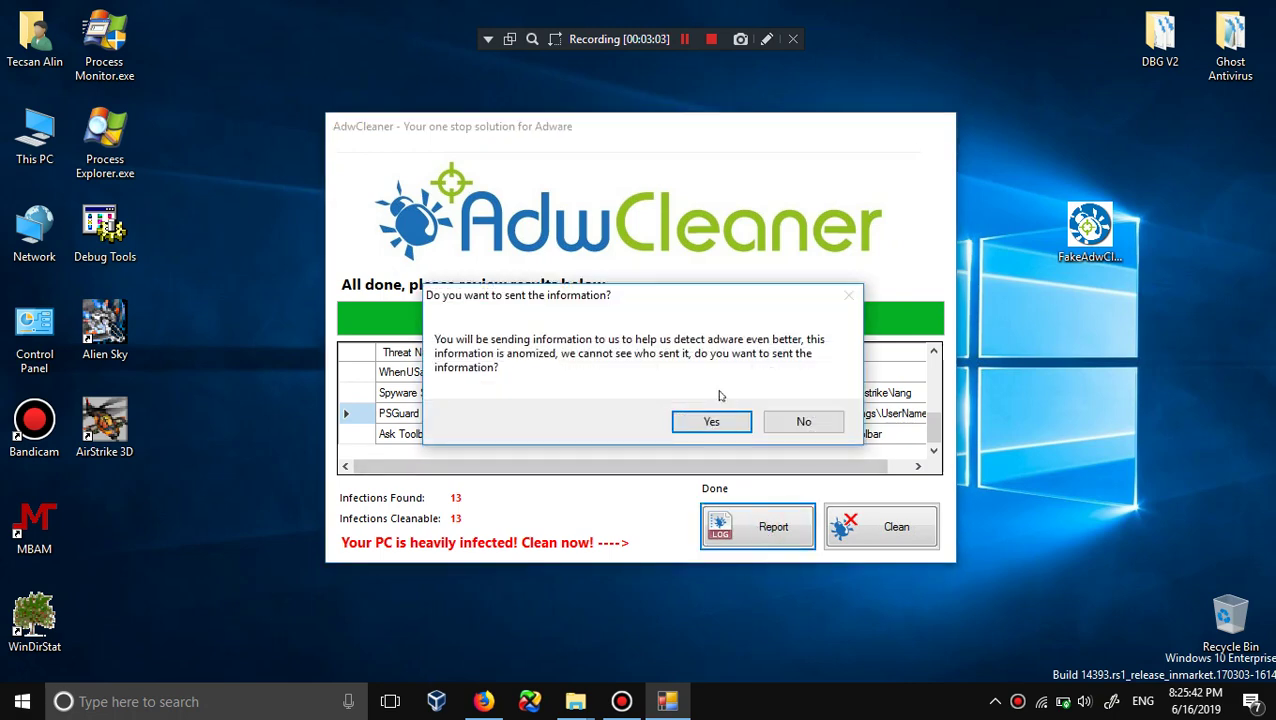
left_click(781, 420)
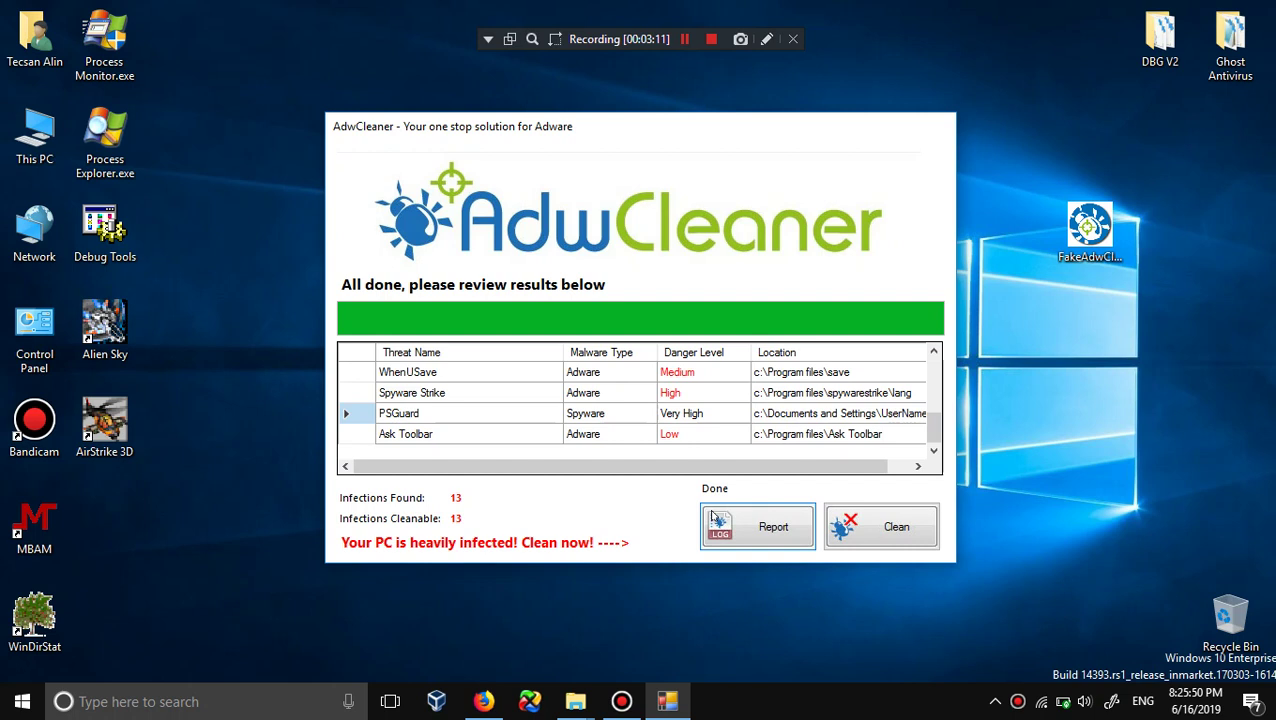
- Send the infection report, acknowledge its receipt, and attempt a clean, triggering the $59.99 upgrade offer
left_click_drag(769, 466, 795, 466)
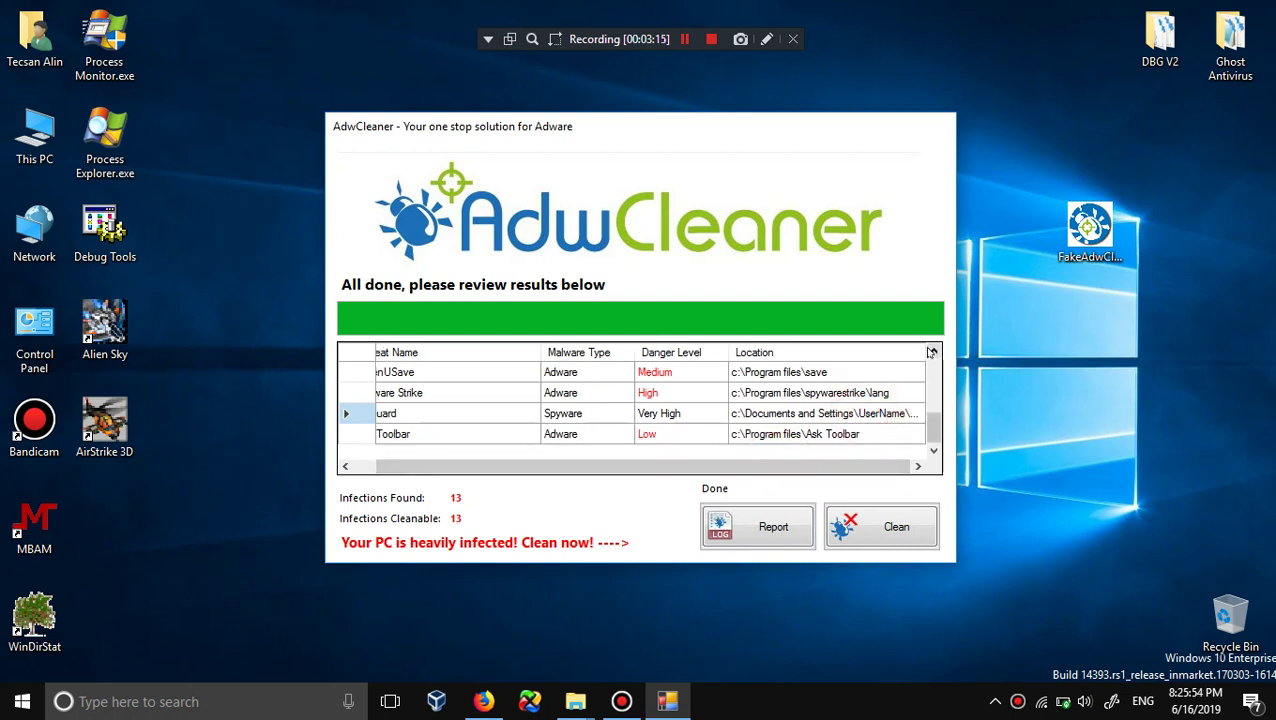
left_click(908, 353)
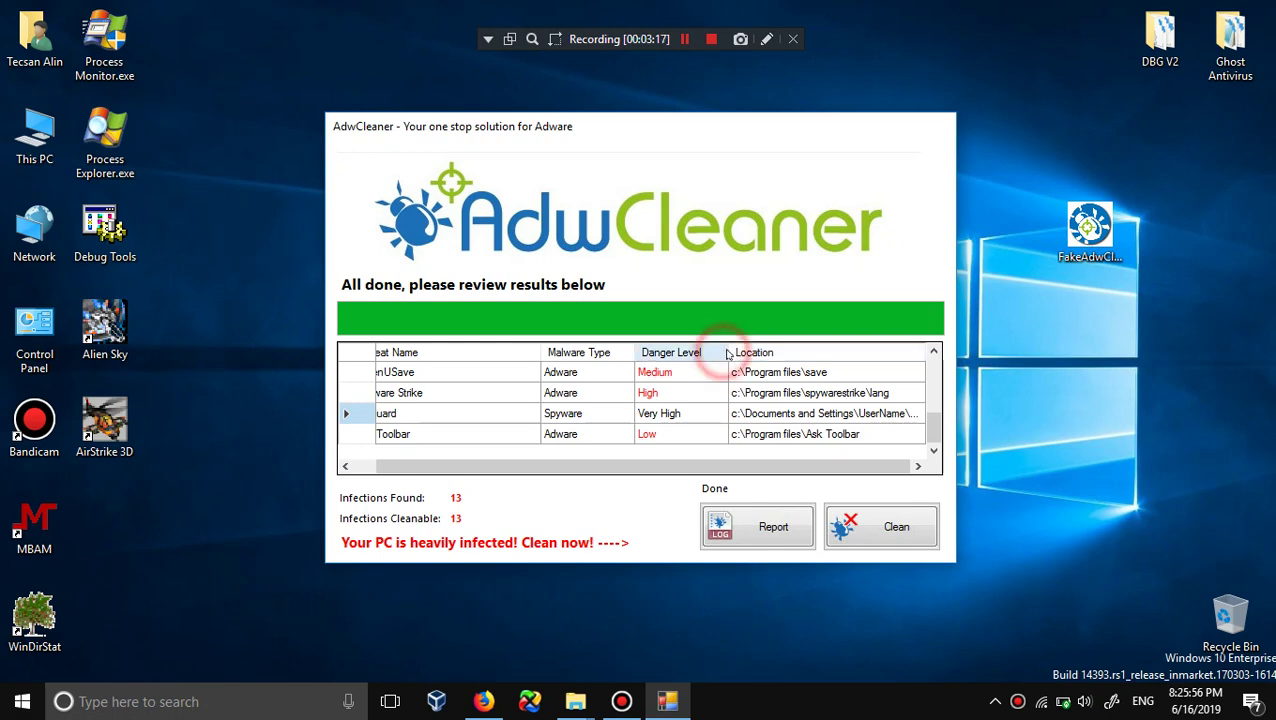
left_click_drag(632, 470, 573, 482)
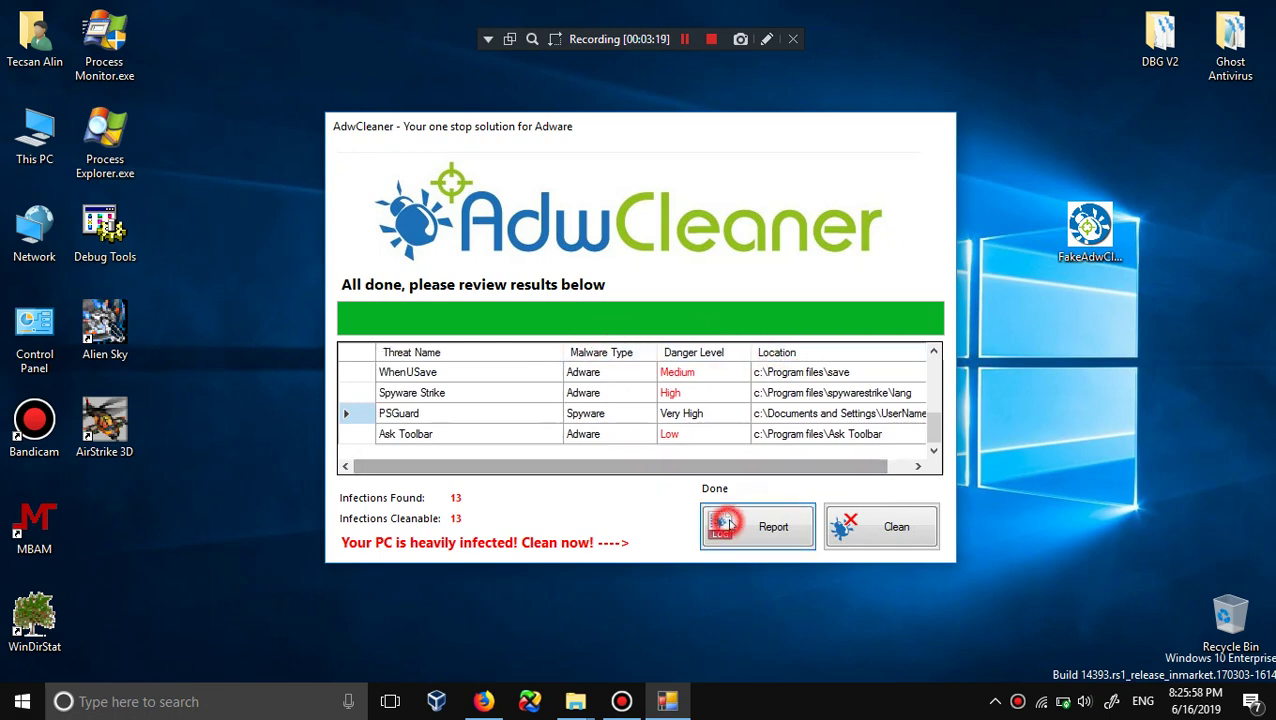
left_click(695, 421)
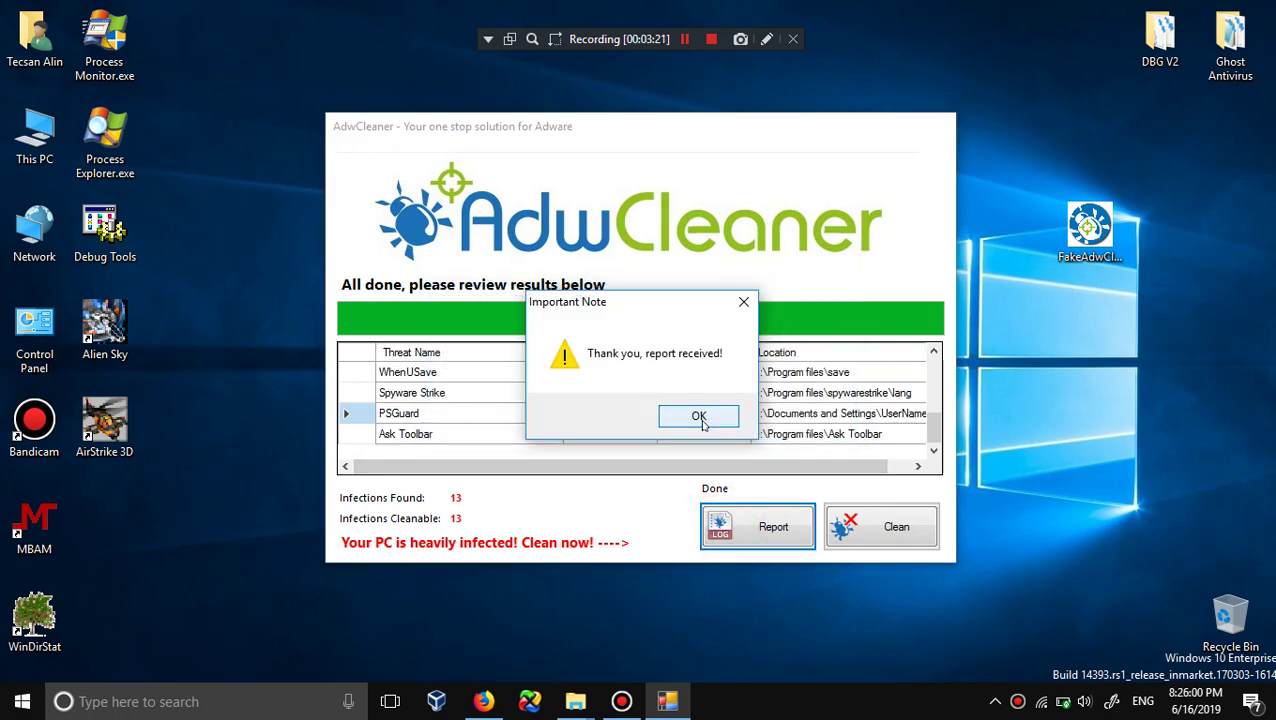
left_click(703, 424)
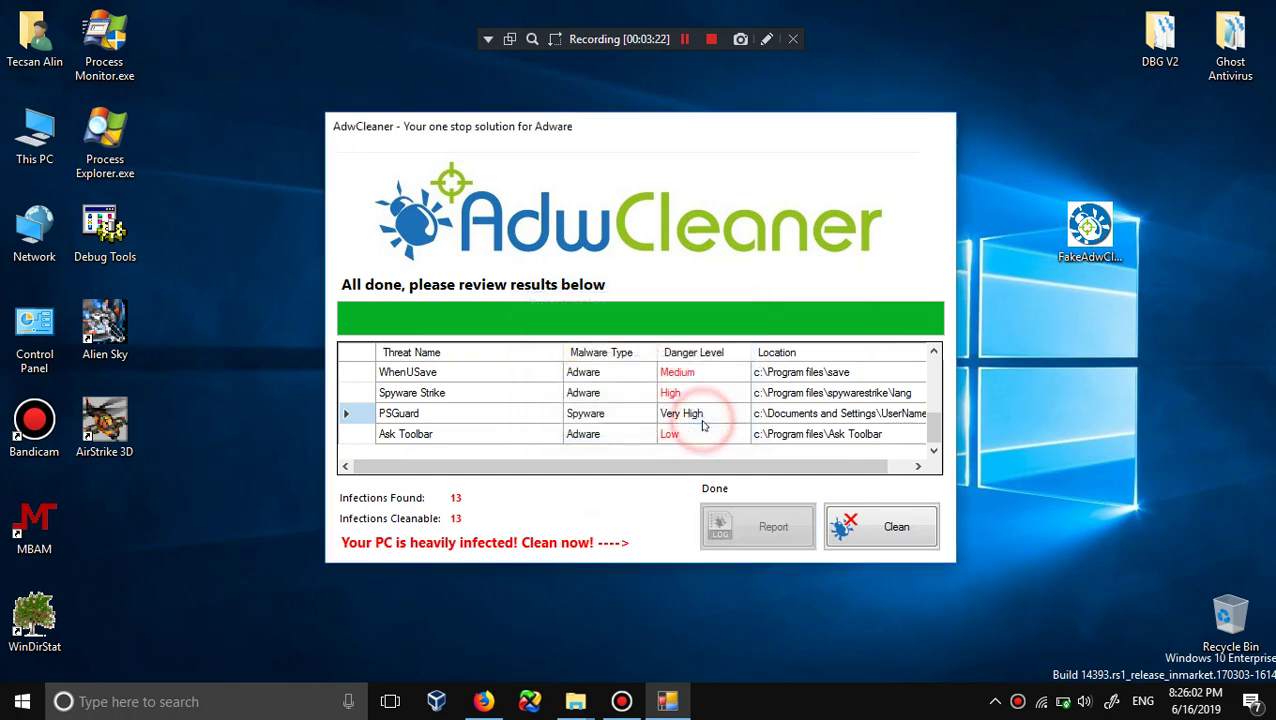
left_click(766, 535)
left_click(873, 520)
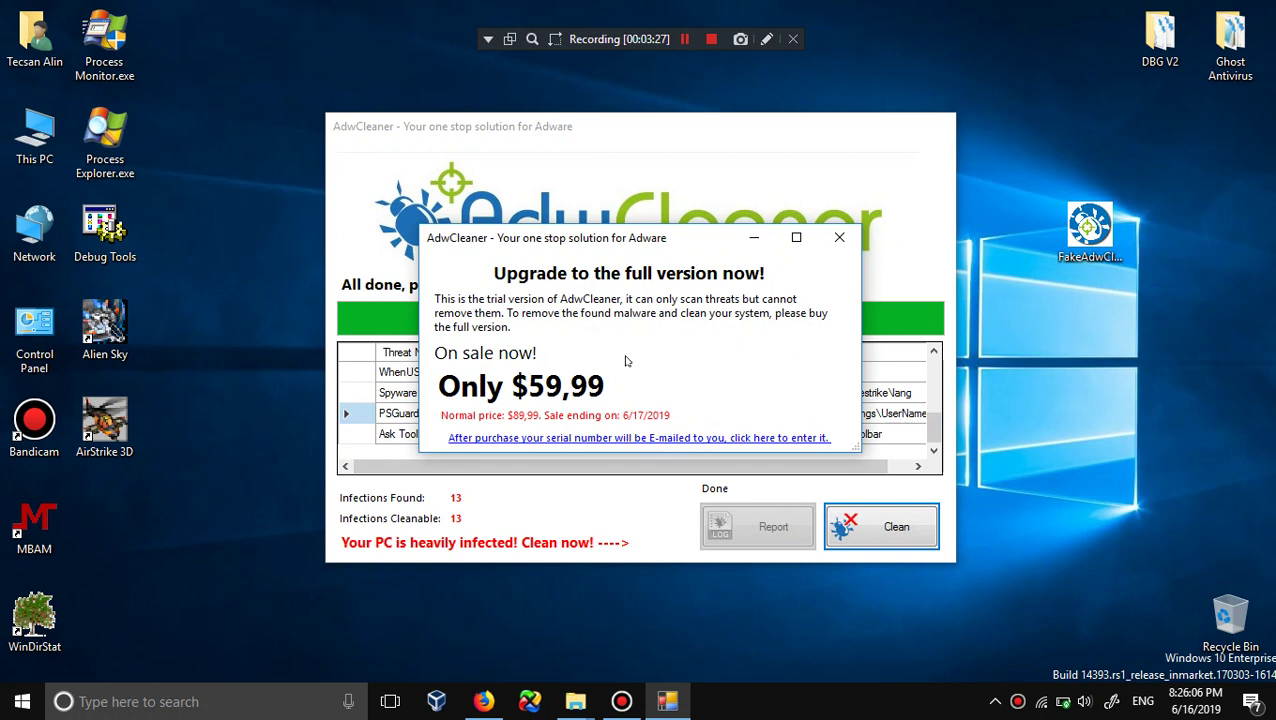
- Enter a made-up serial code, dismiss the Invalid Serial Code error, and close the upgrade offer
left_click(625, 355)
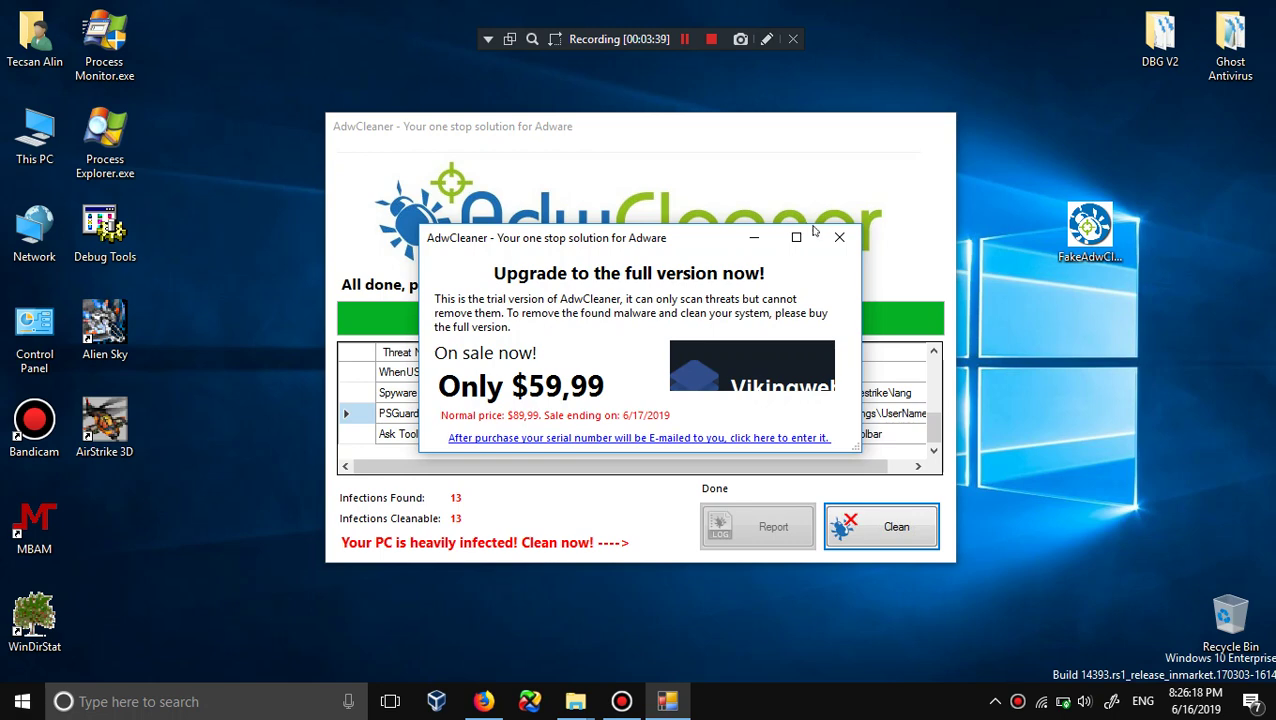
left_click(677, 440)
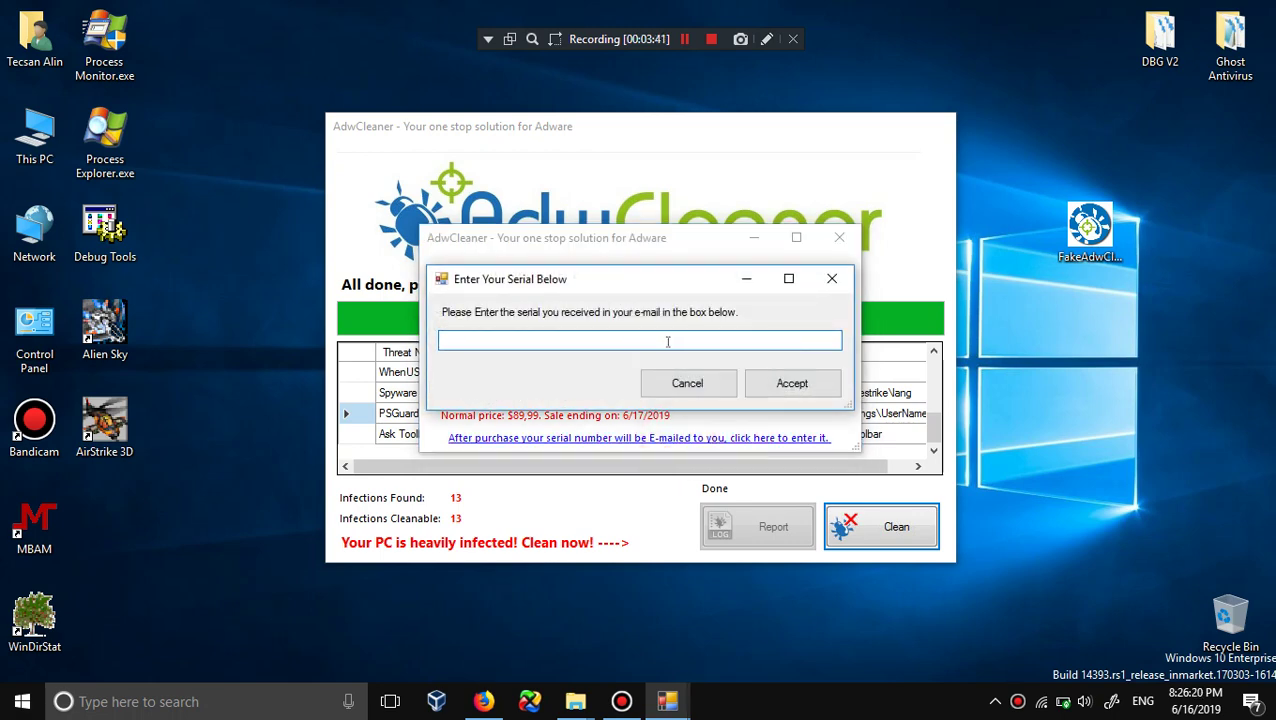
left_click(666, 341)
type("3Y8491Y381")
left_click(781, 390)
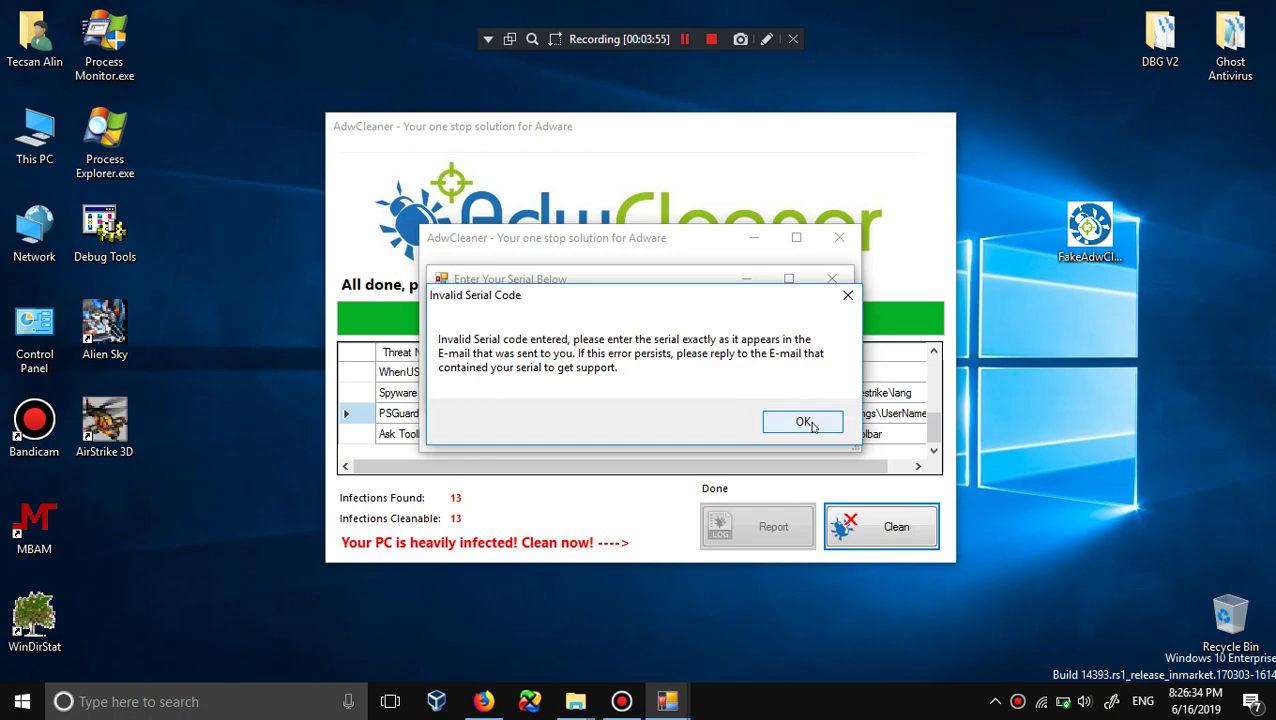
left_click(810, 423)
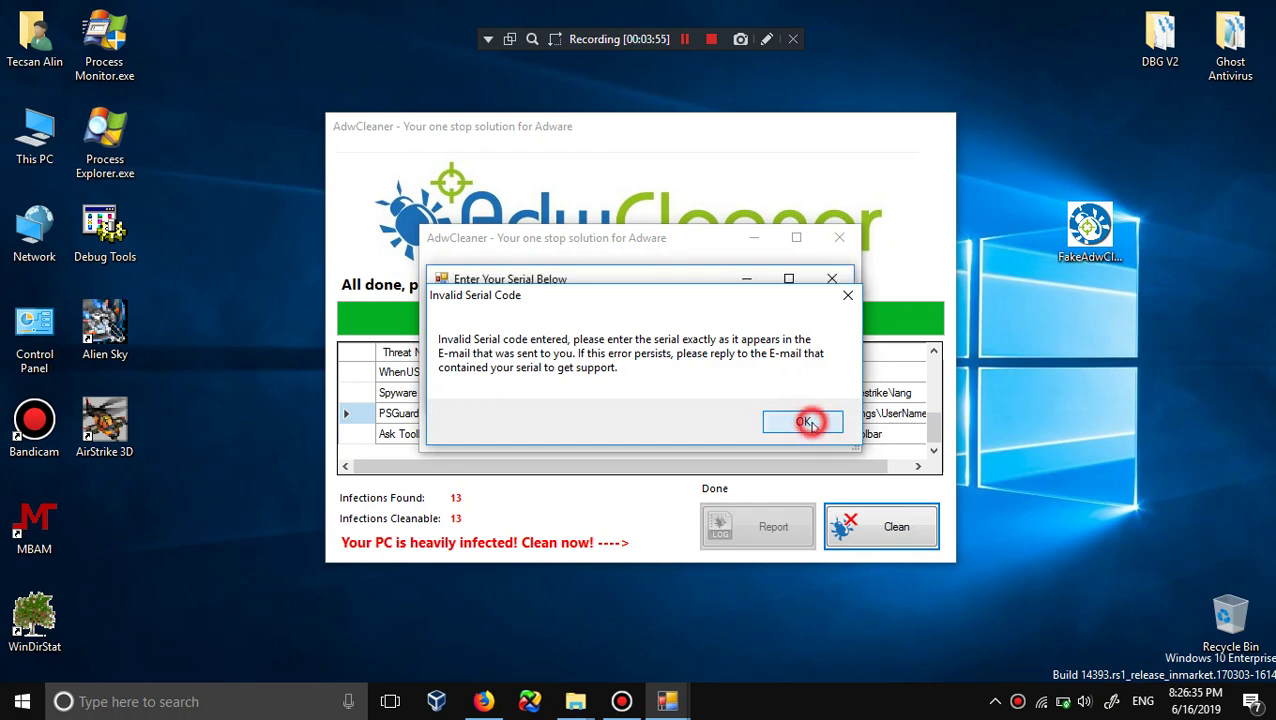
left_click(838, 231)
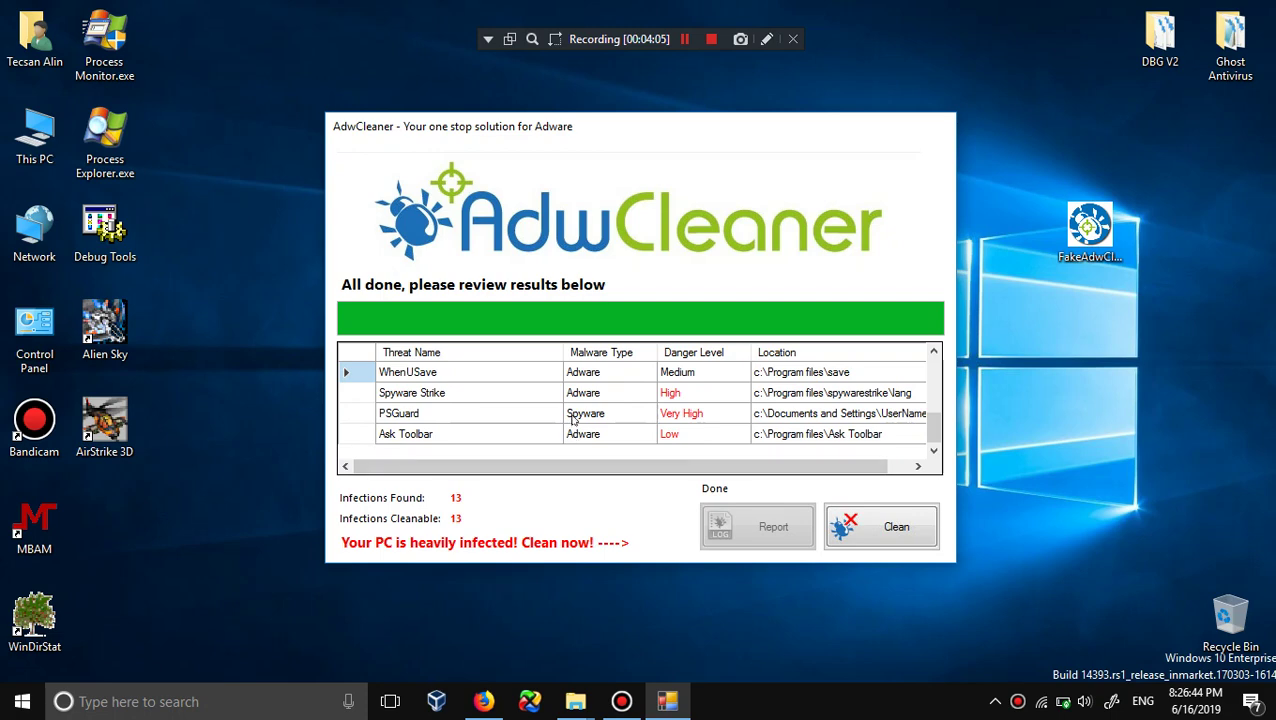
left_click(737, 413)
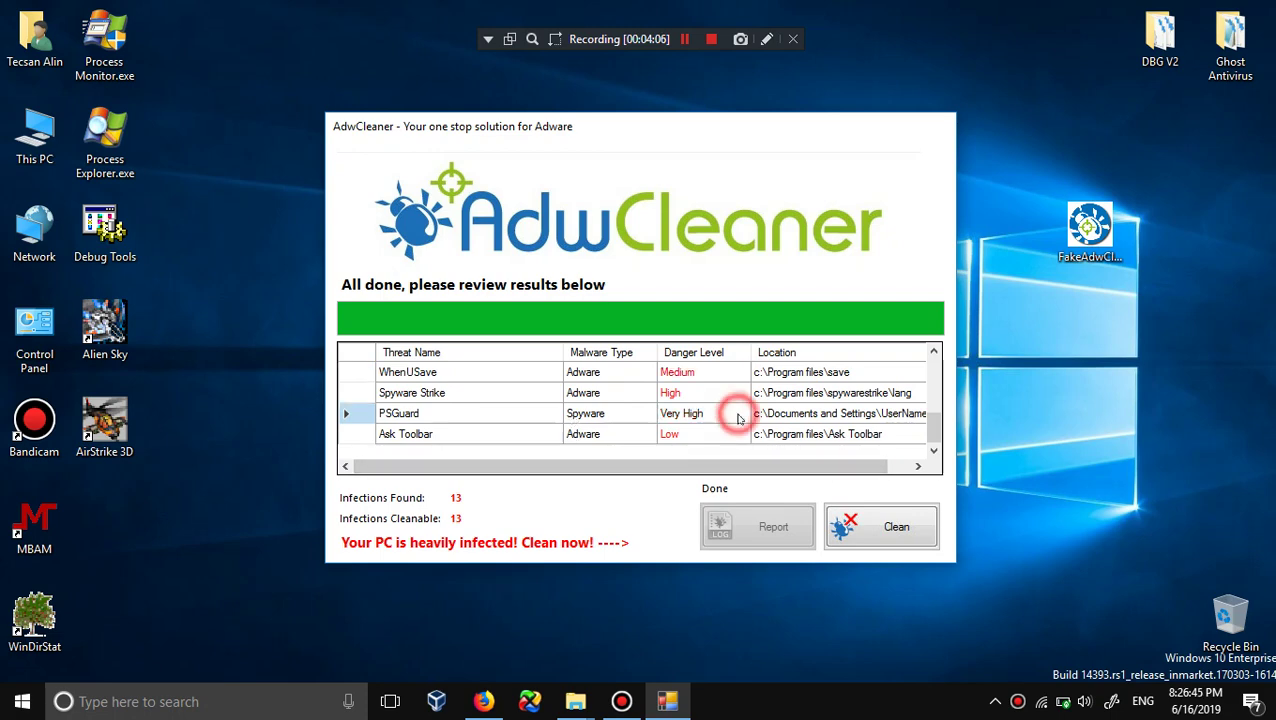
left_click(798, 662)
key("super+r")
type("MSCONFIG")
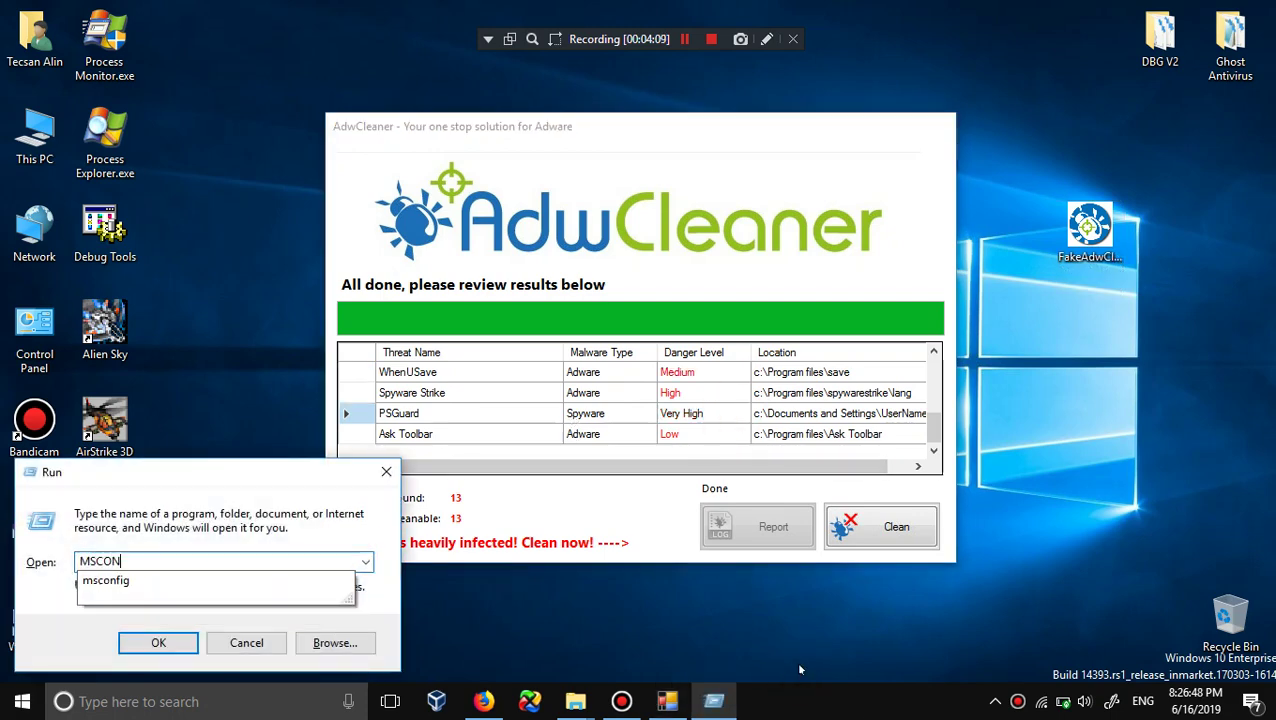
key("Return")
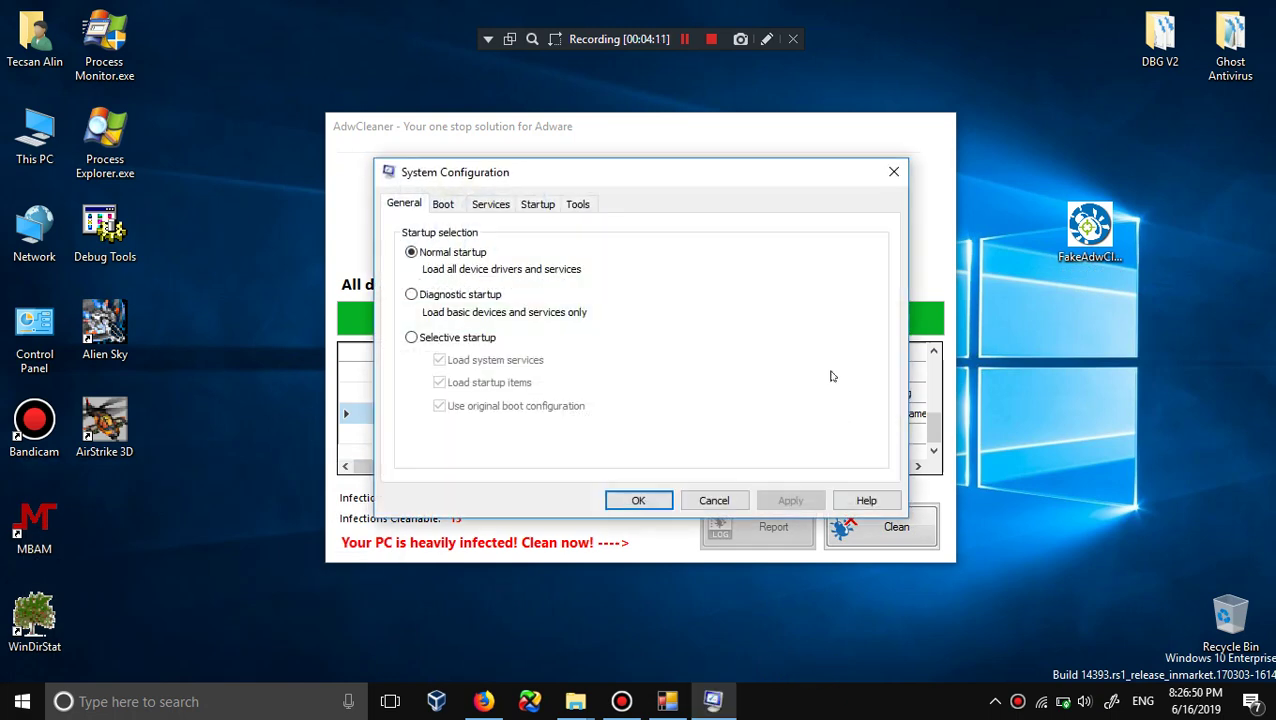
left_click(538, 204)
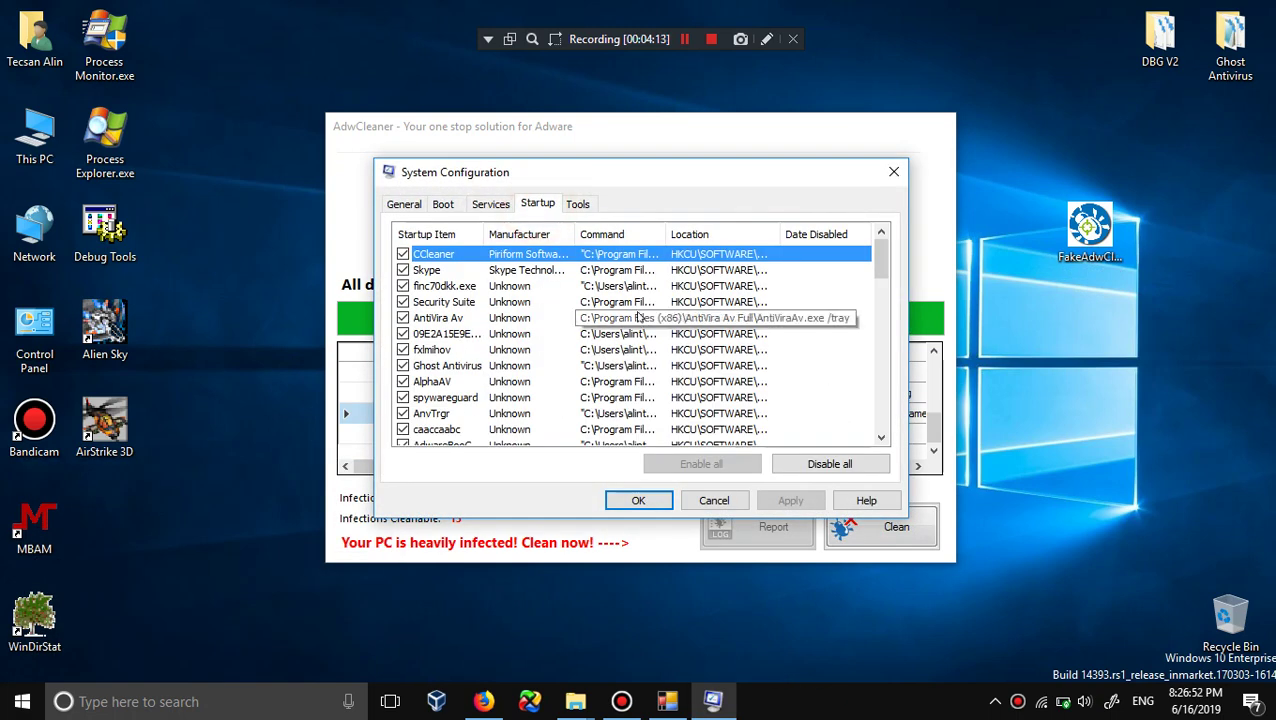
scroll(533, 316, "down", 5)
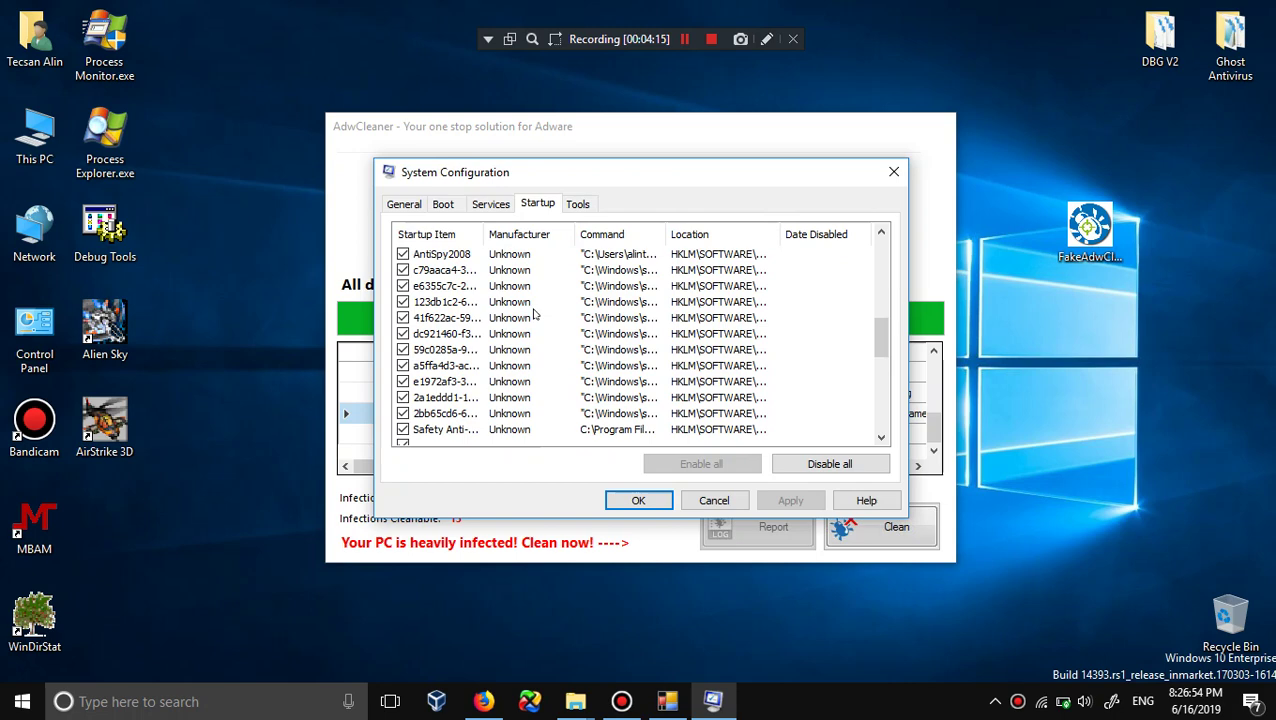
scroll(535, 316, "down", 5)
scroll(535, 316, "down", 2)
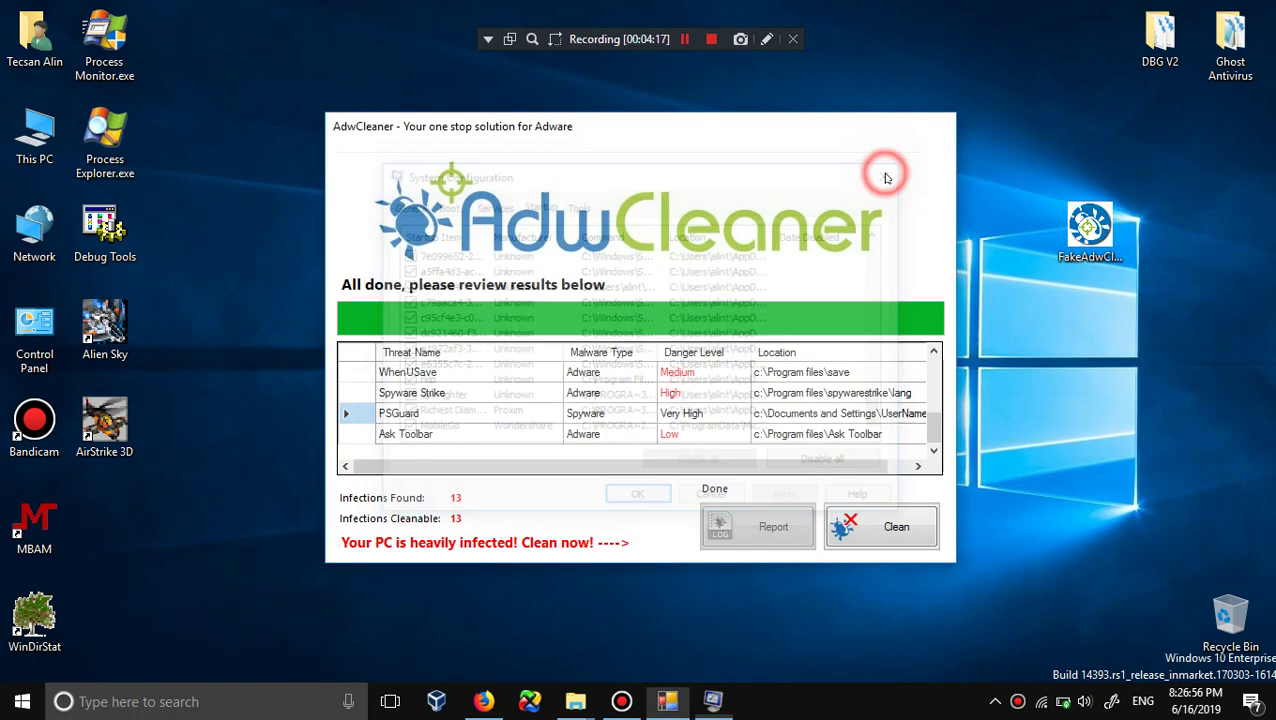
left_click(893, 172)
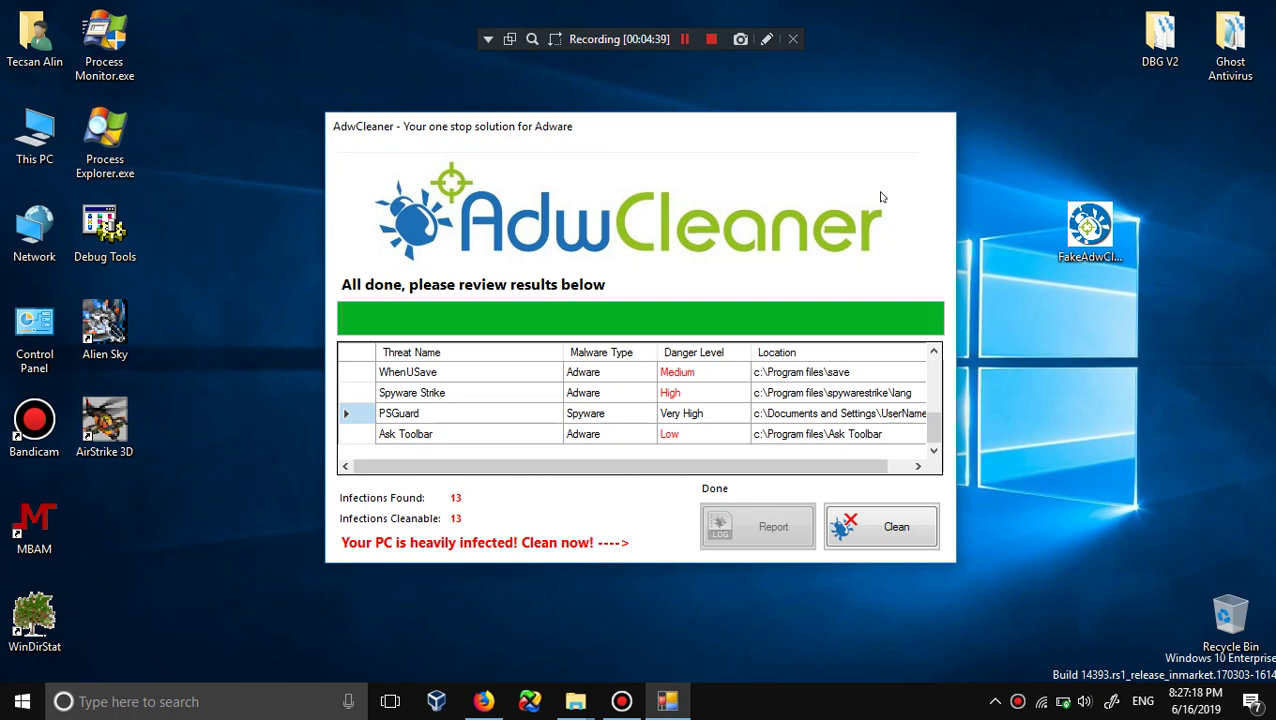
scroll(841, 393, "up", 1)
scroll(830, 405, "up", 1)
left_click(855, 527)
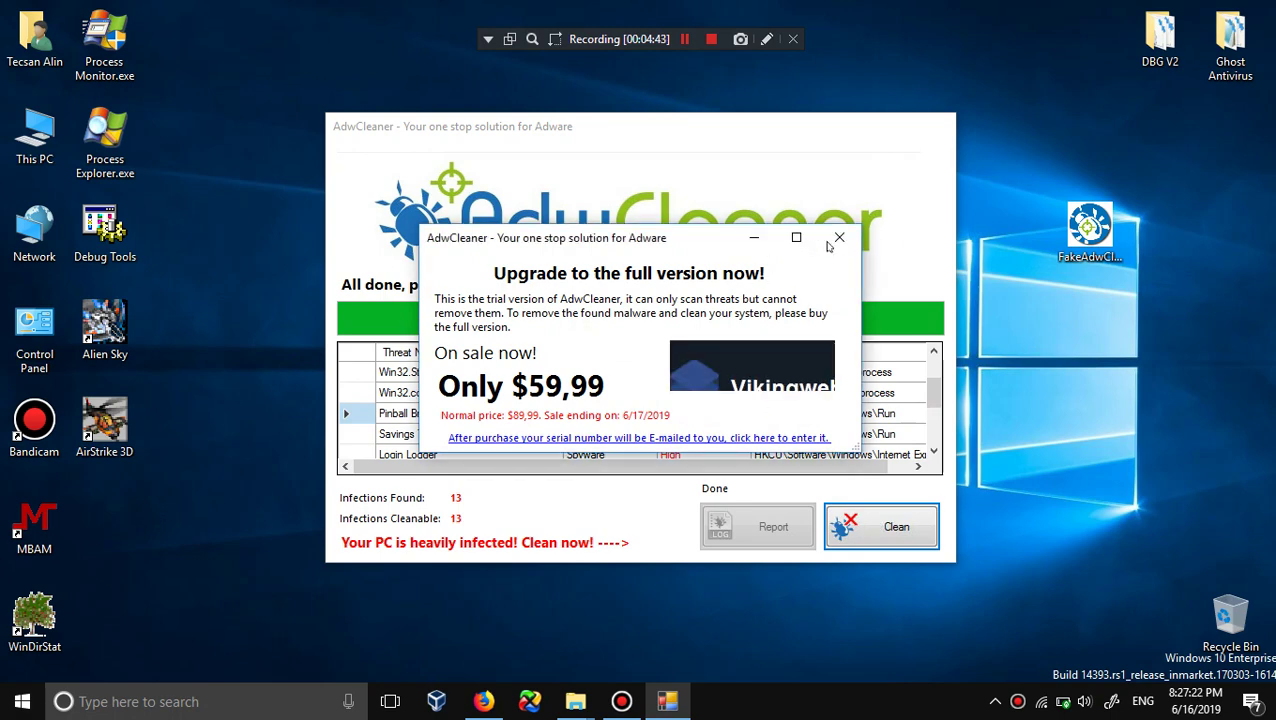
left_click(839, 238)
left_click(622, 373)
left_click(897, 150)
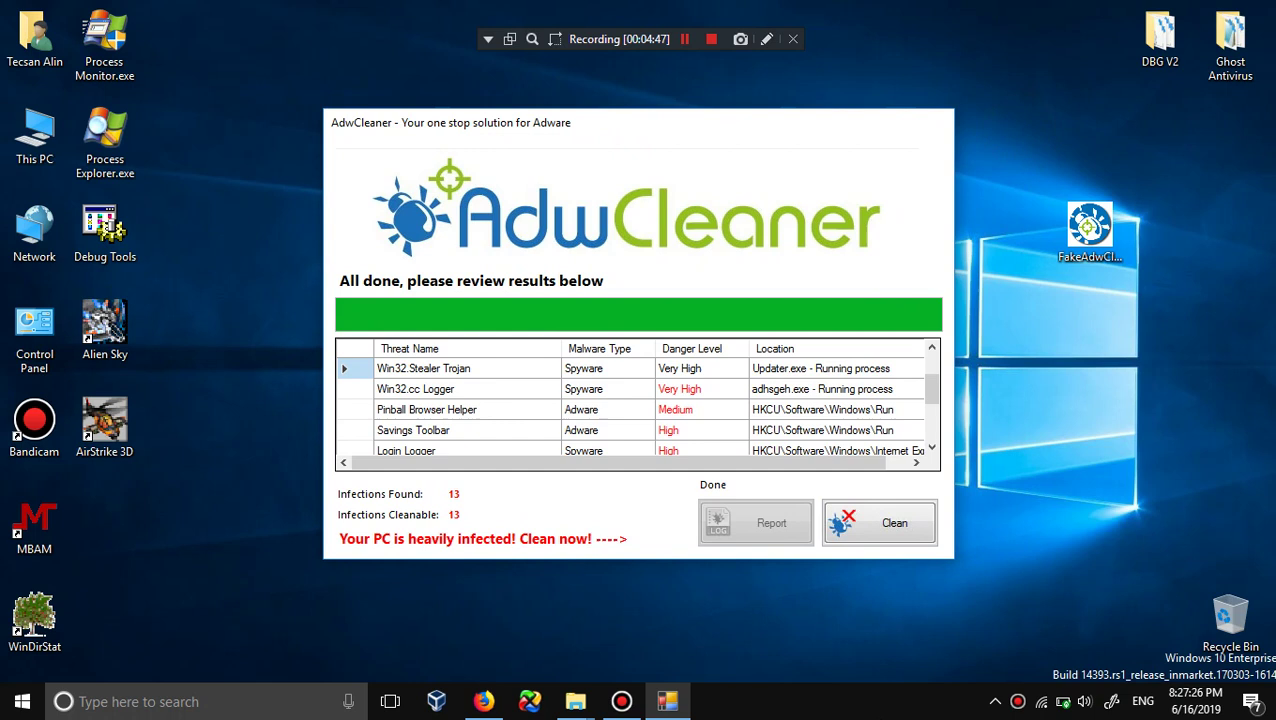
left_click(995, 702)
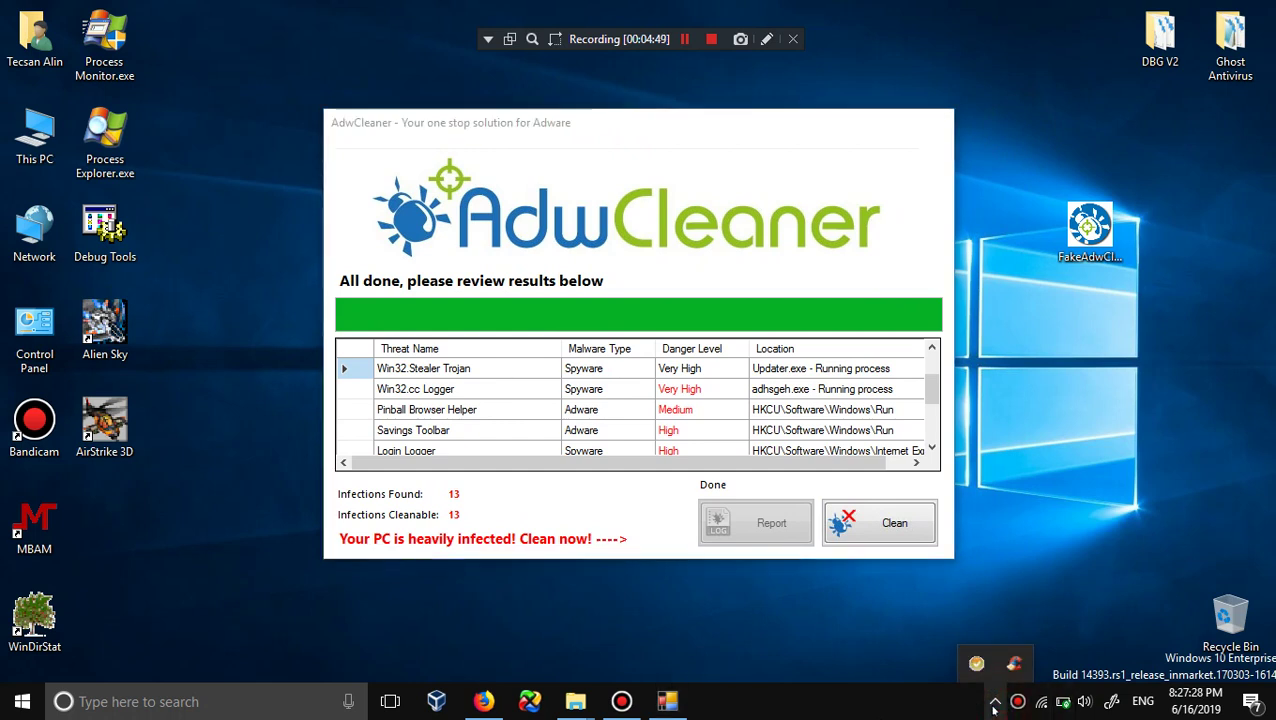
left_click(770, 193)
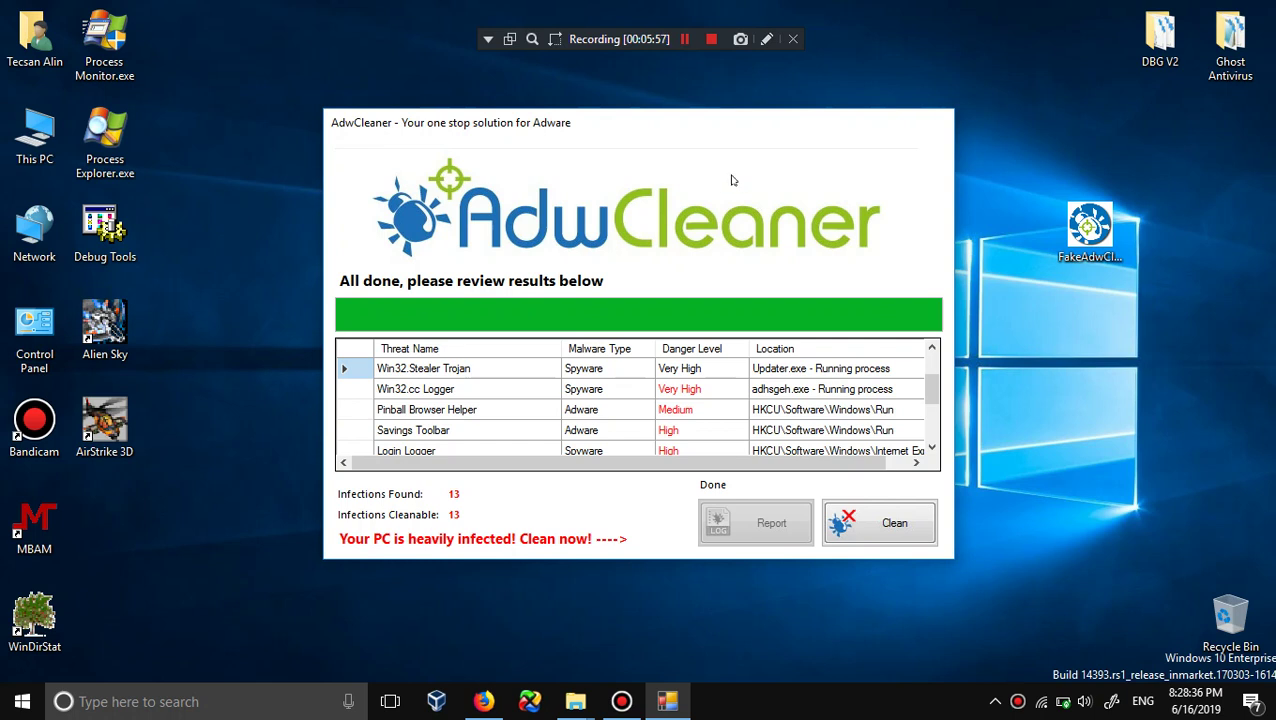
left_click(361, 397)
scroll(361, 398, "down", 3)
left_click(348, 410)
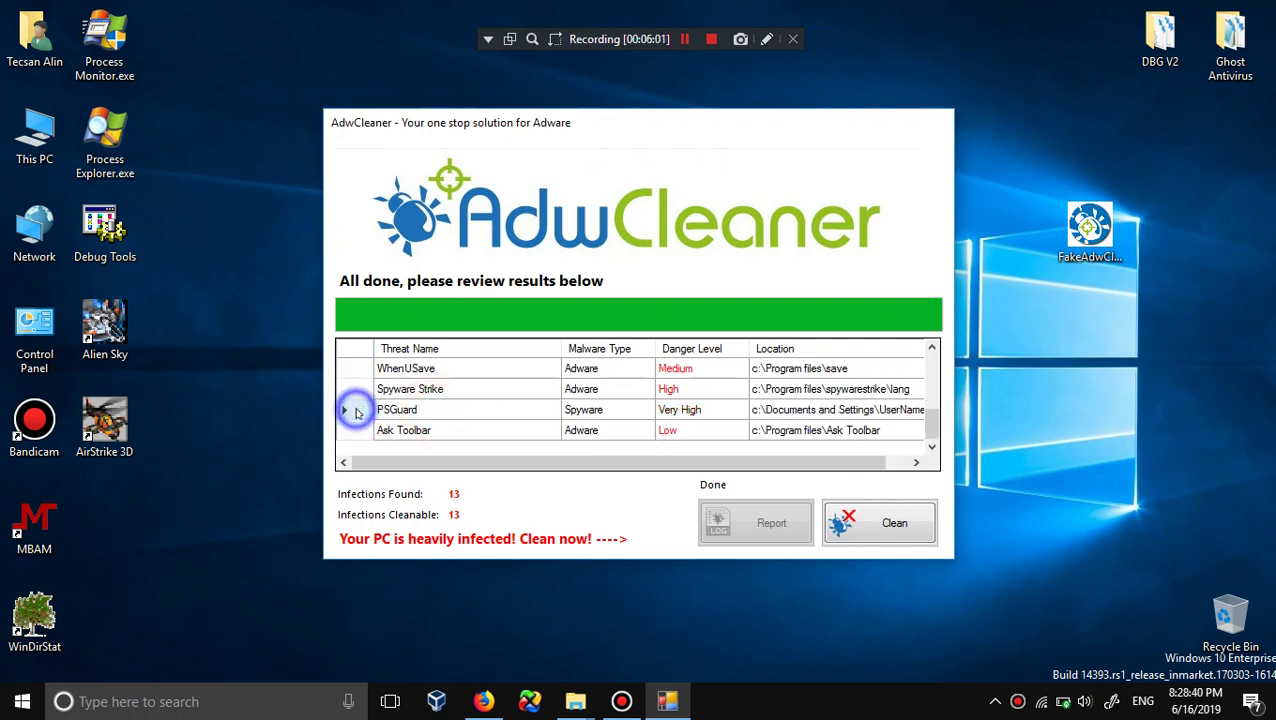
left_click(344, 389)
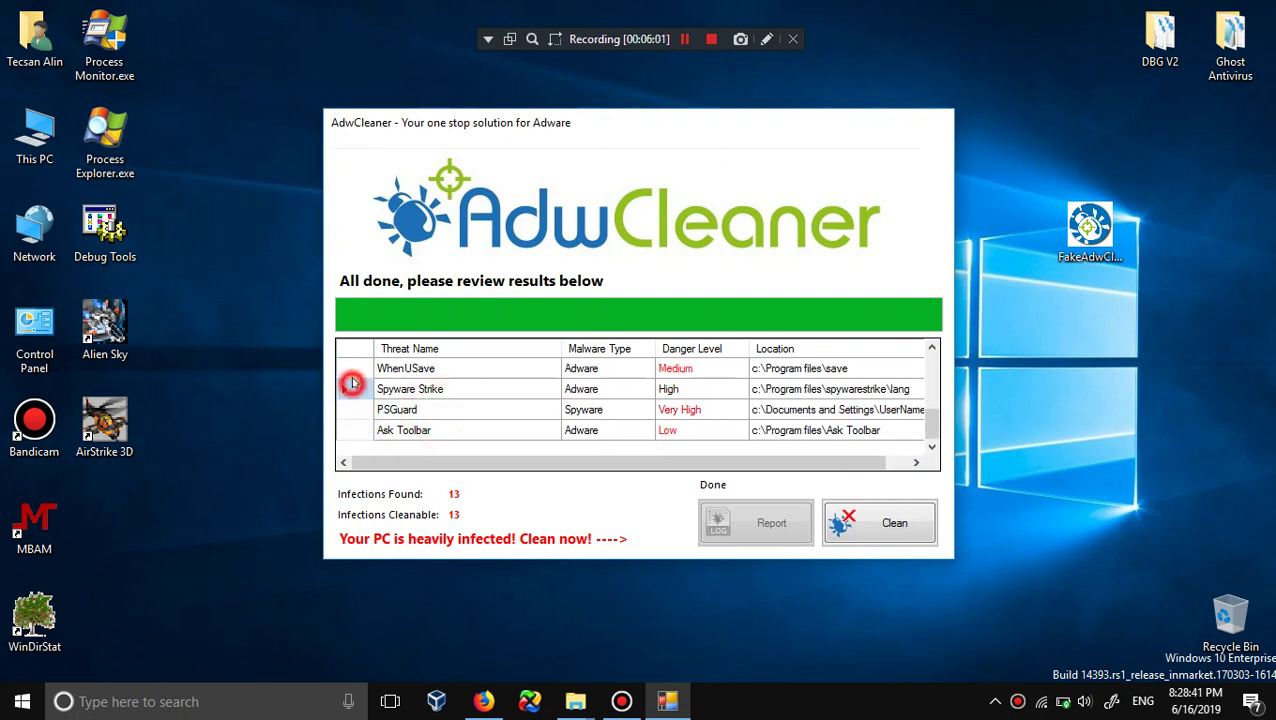
- Browse from This PC into the C:\Program Files folder
double_click(30, 112)
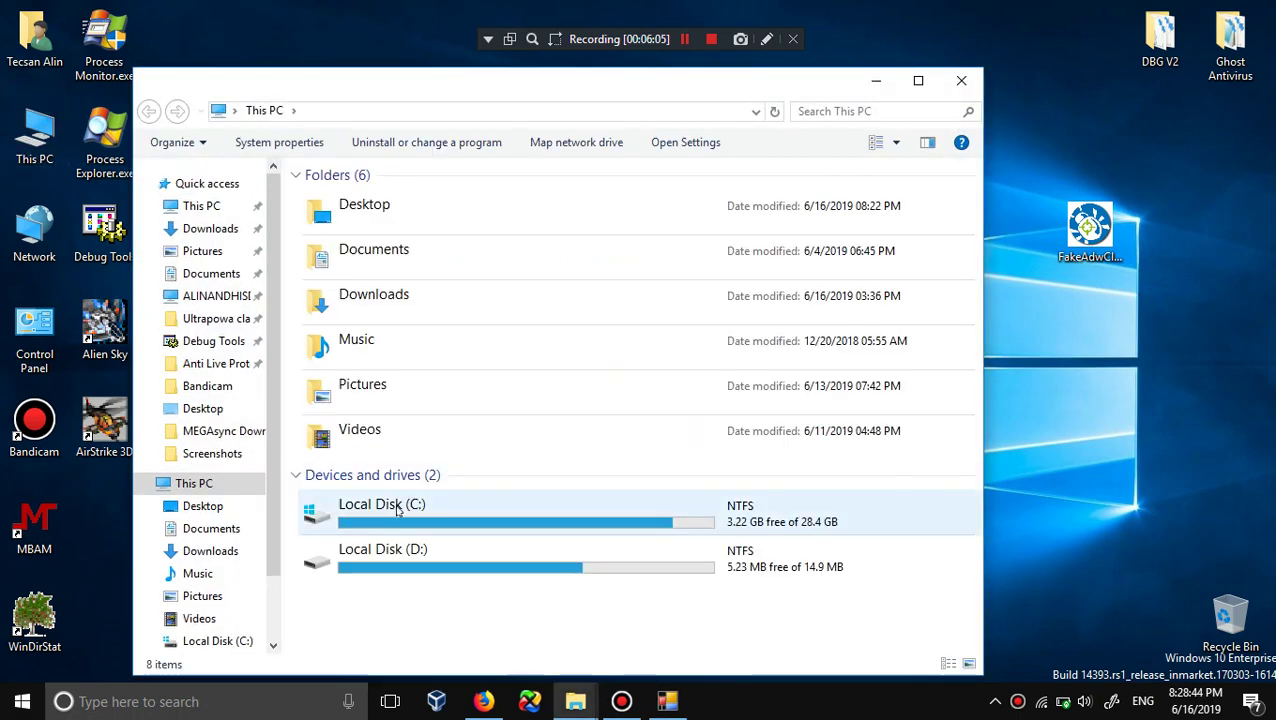
double_click(396, 502)
double_click(370, 414)
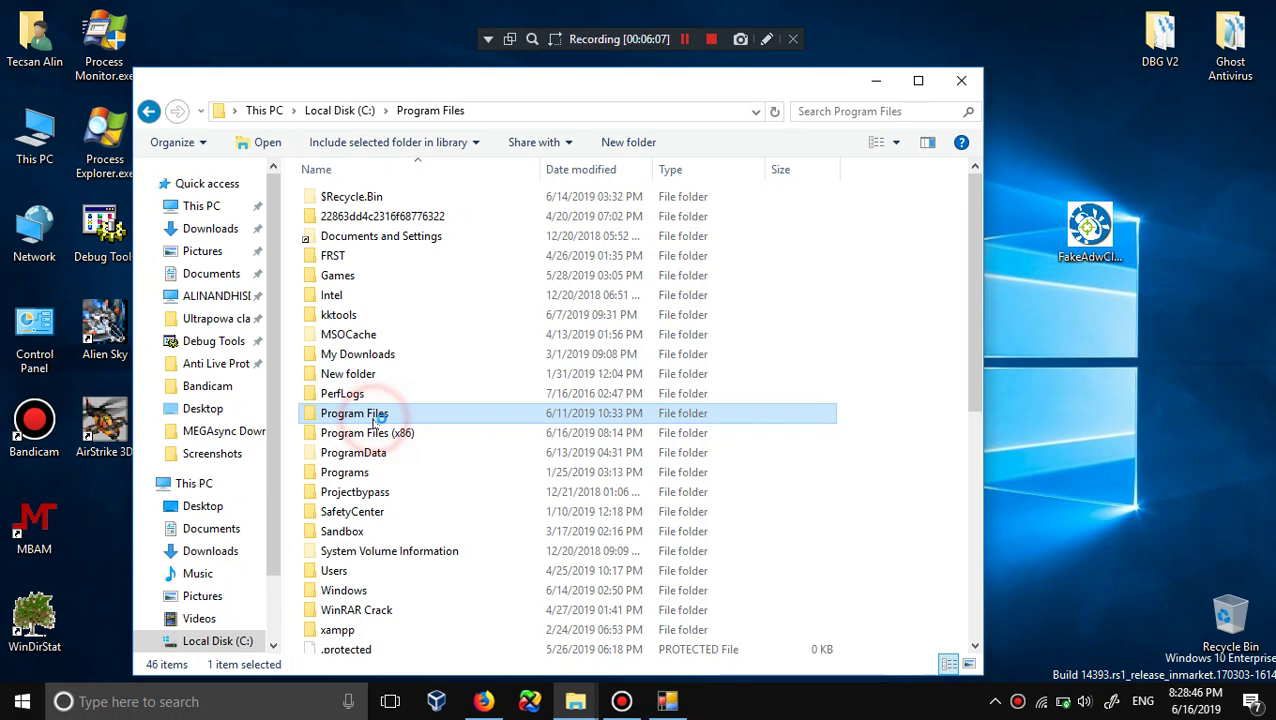
scroll(385, 440, "down", 1)
scroll(388, 447, "down", 1)
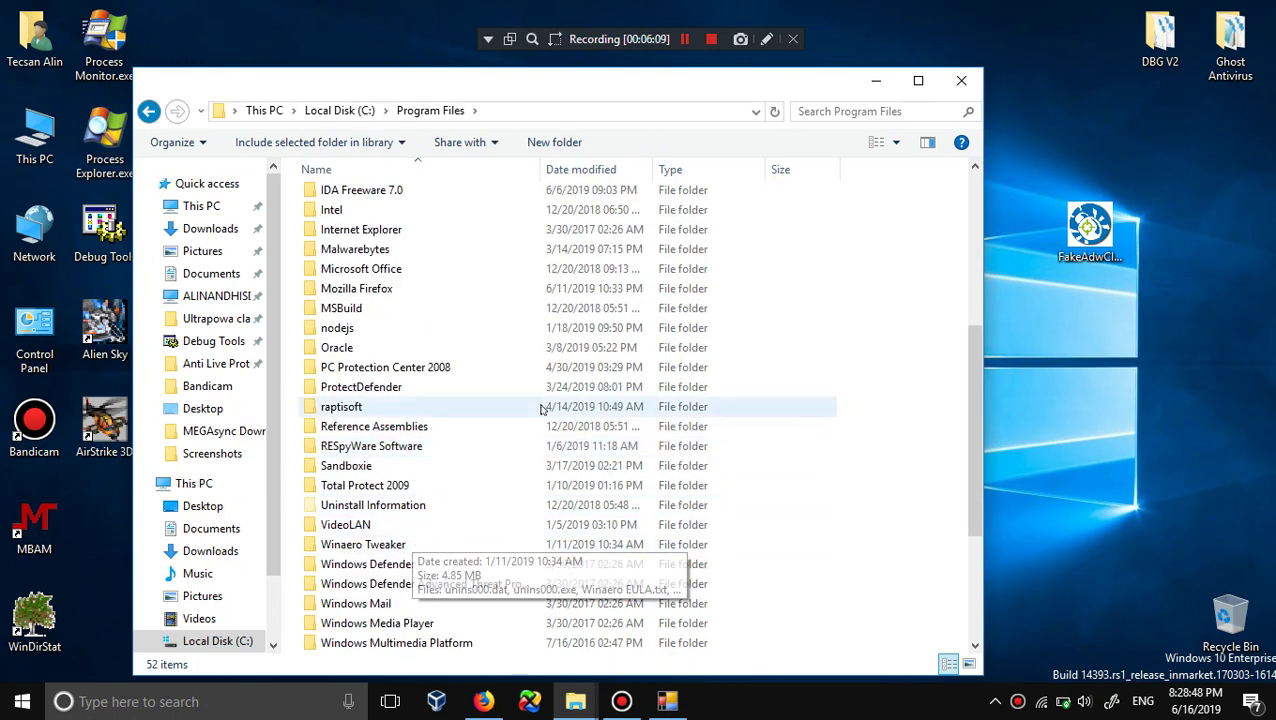
- Search Program Files for SPYWARESTRIKE, finding zero items, then close File Explorer
left_click(891, 79)
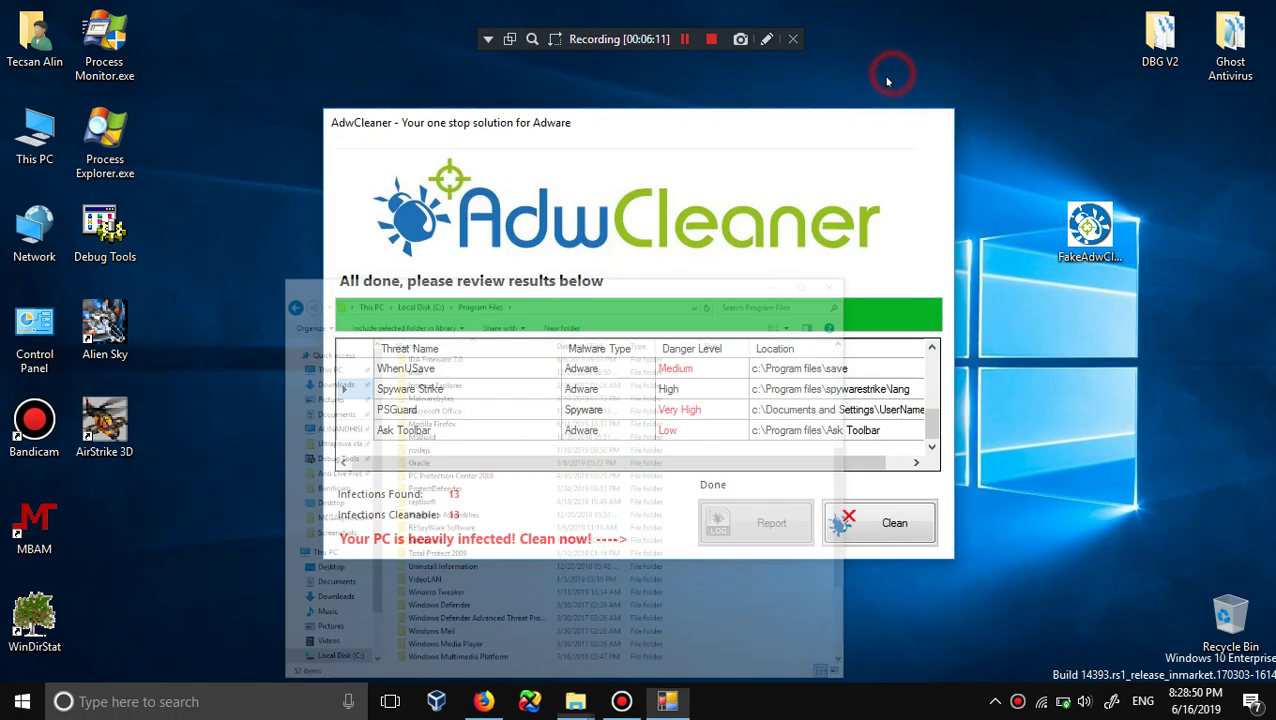
left_click(667, 701)
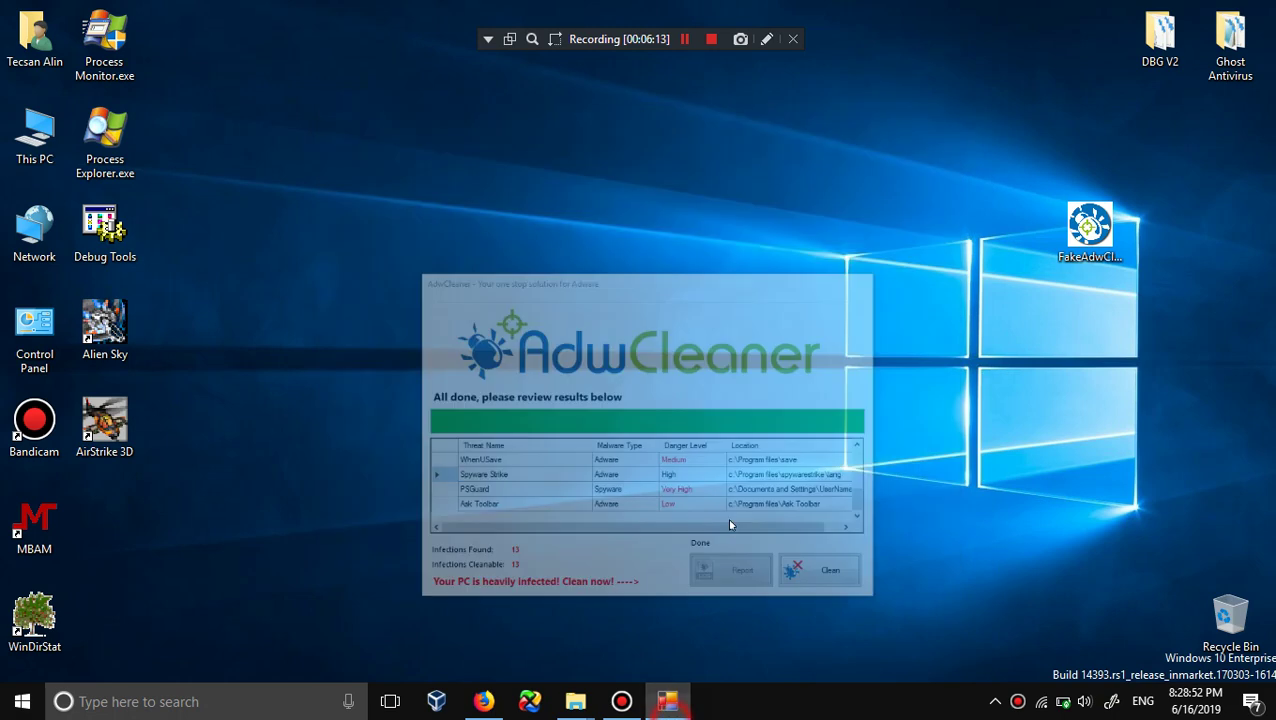
left_click(575, 701)
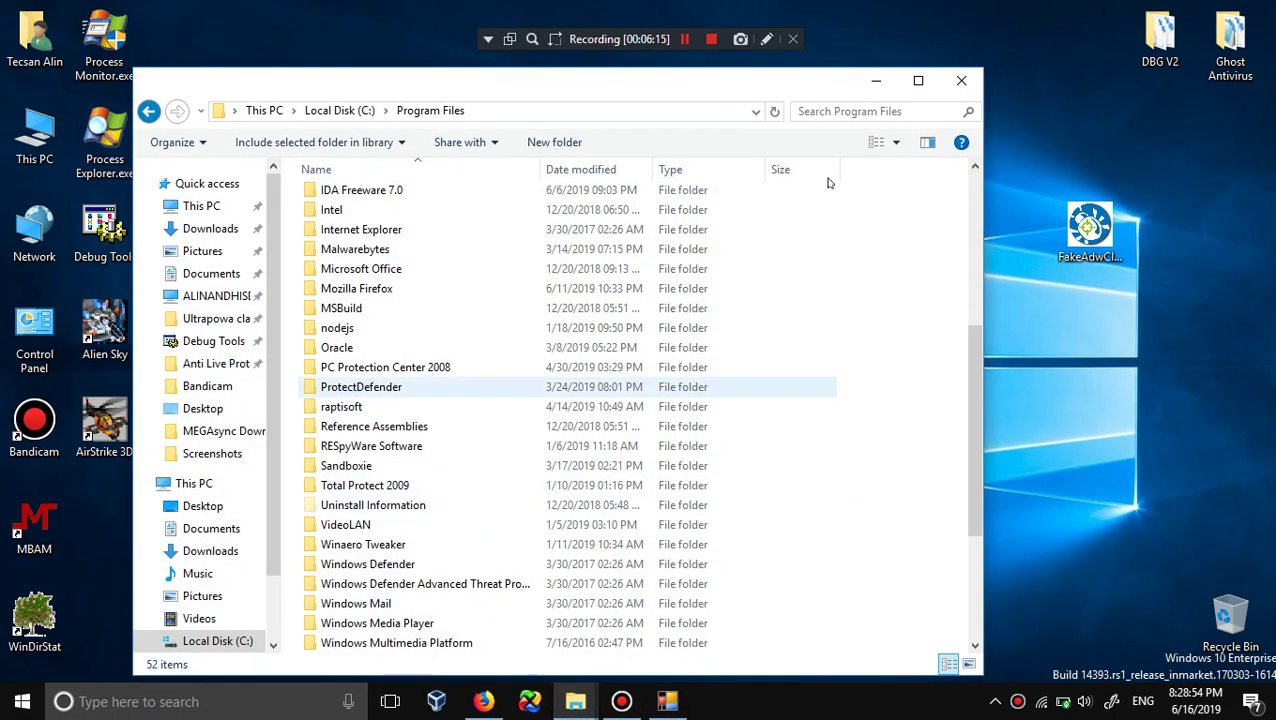
left_click(845, 112)
type("SPYWA")
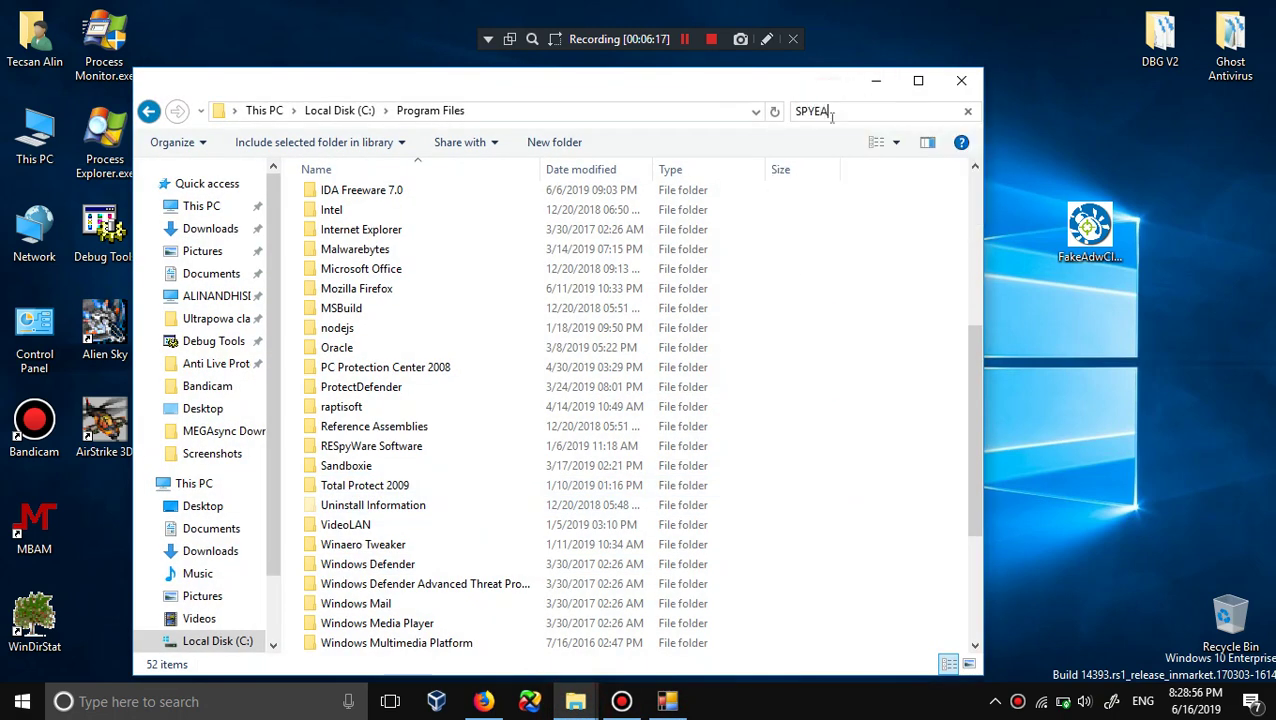
type("RES")
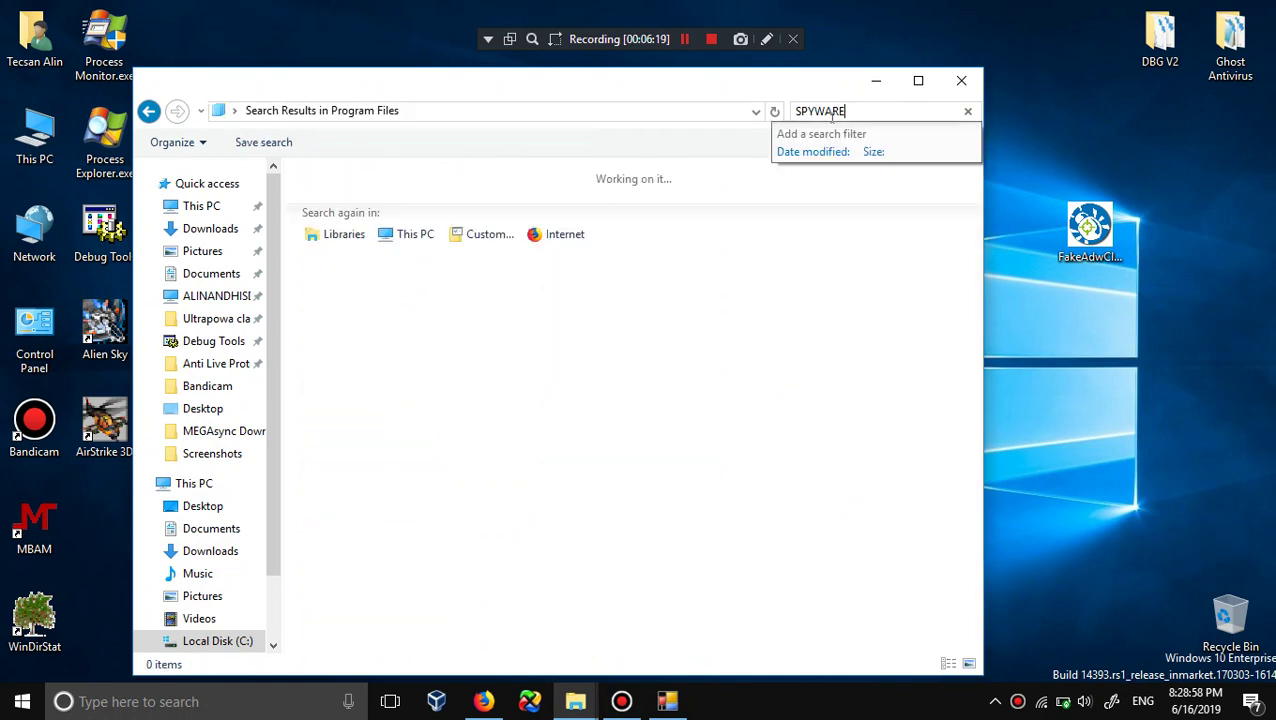
type("TRI")
type("KE")
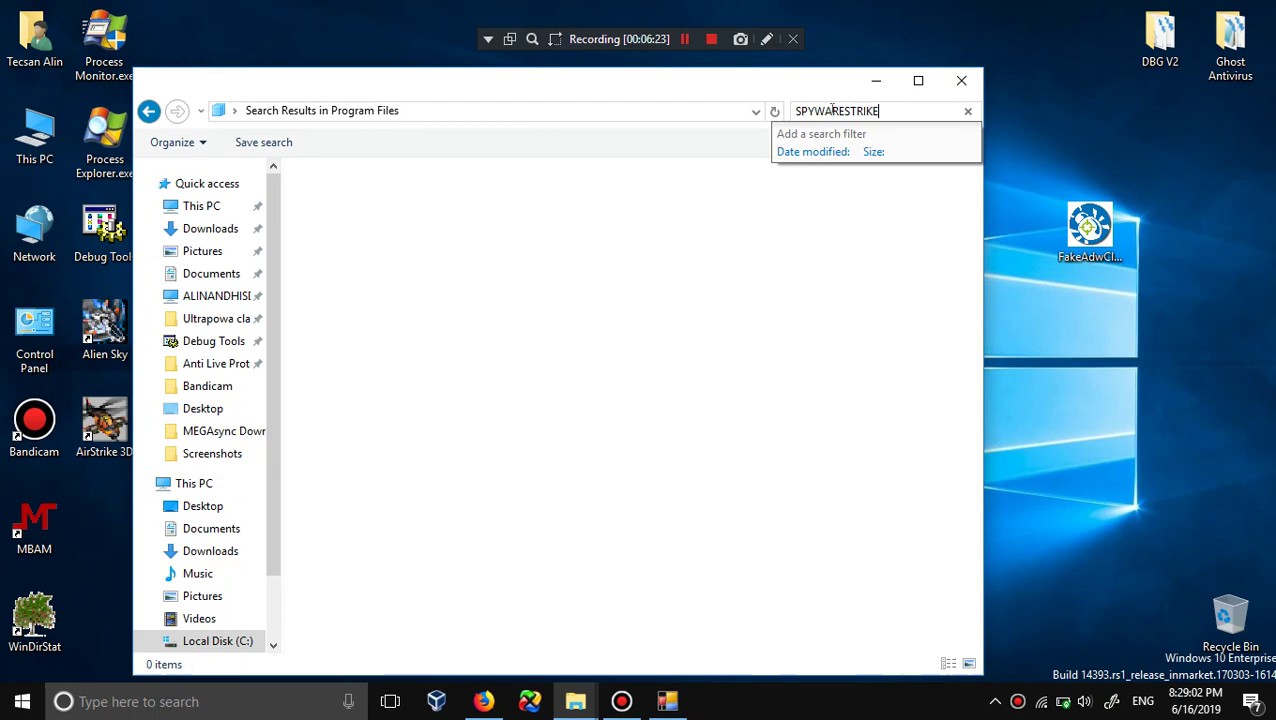
left_click(961, 80)
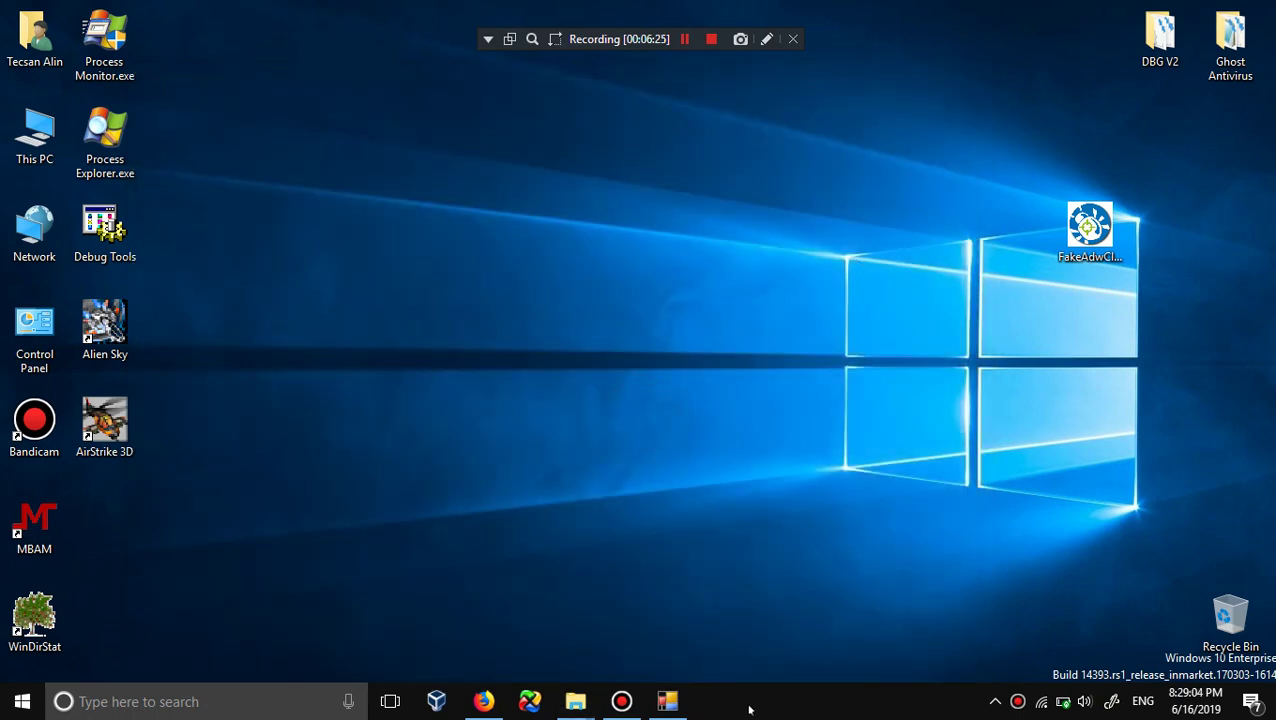
left_click(670, 701)
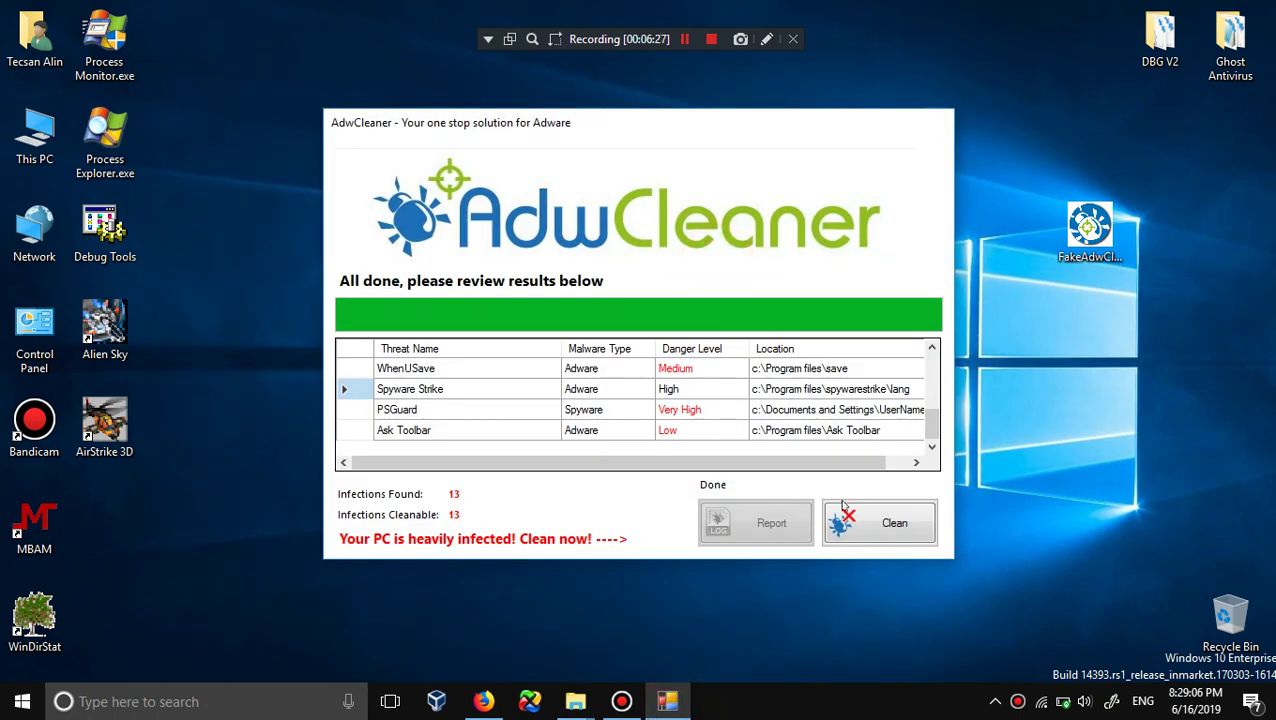
left_click(894, 528)
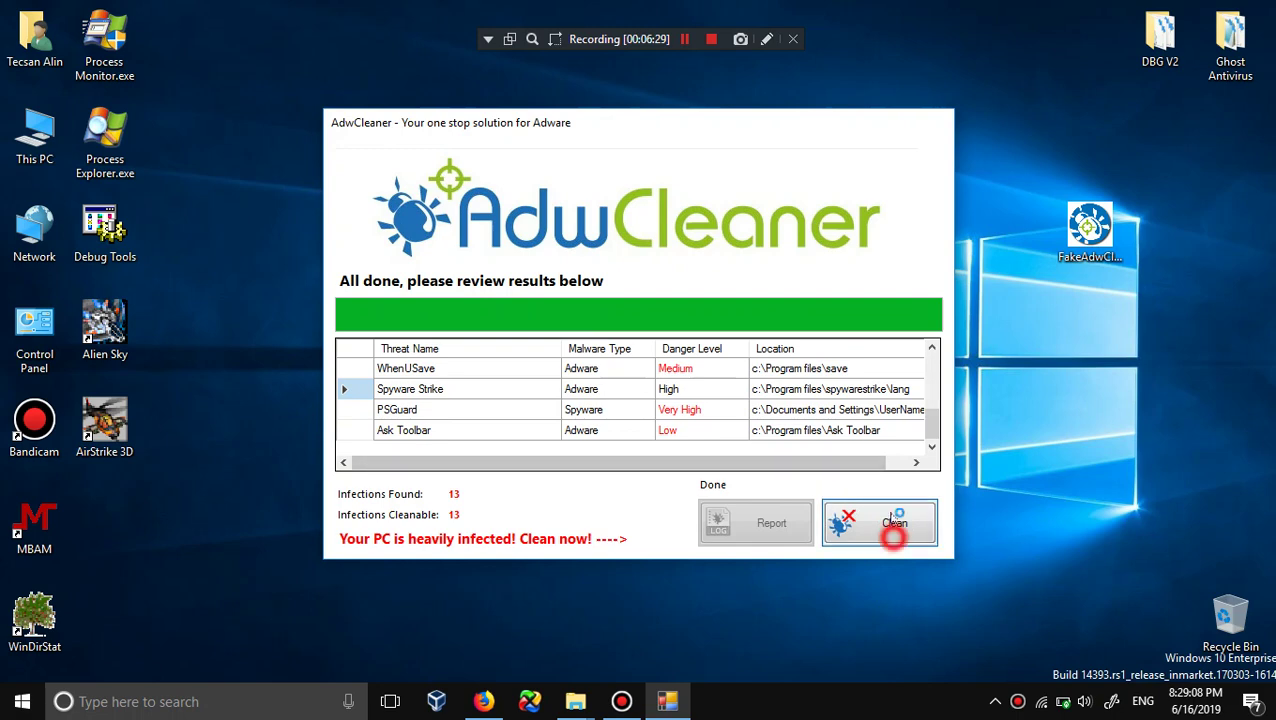
left_click(797, 237)
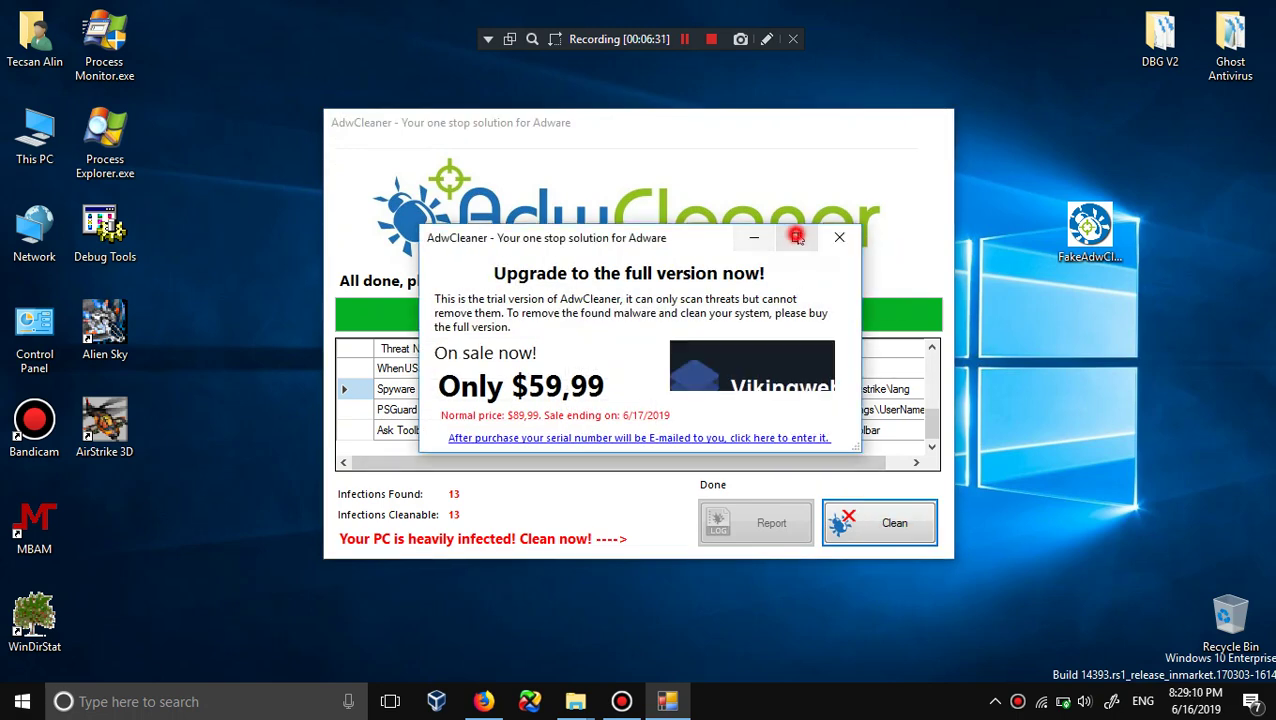
left_click(354, 208)
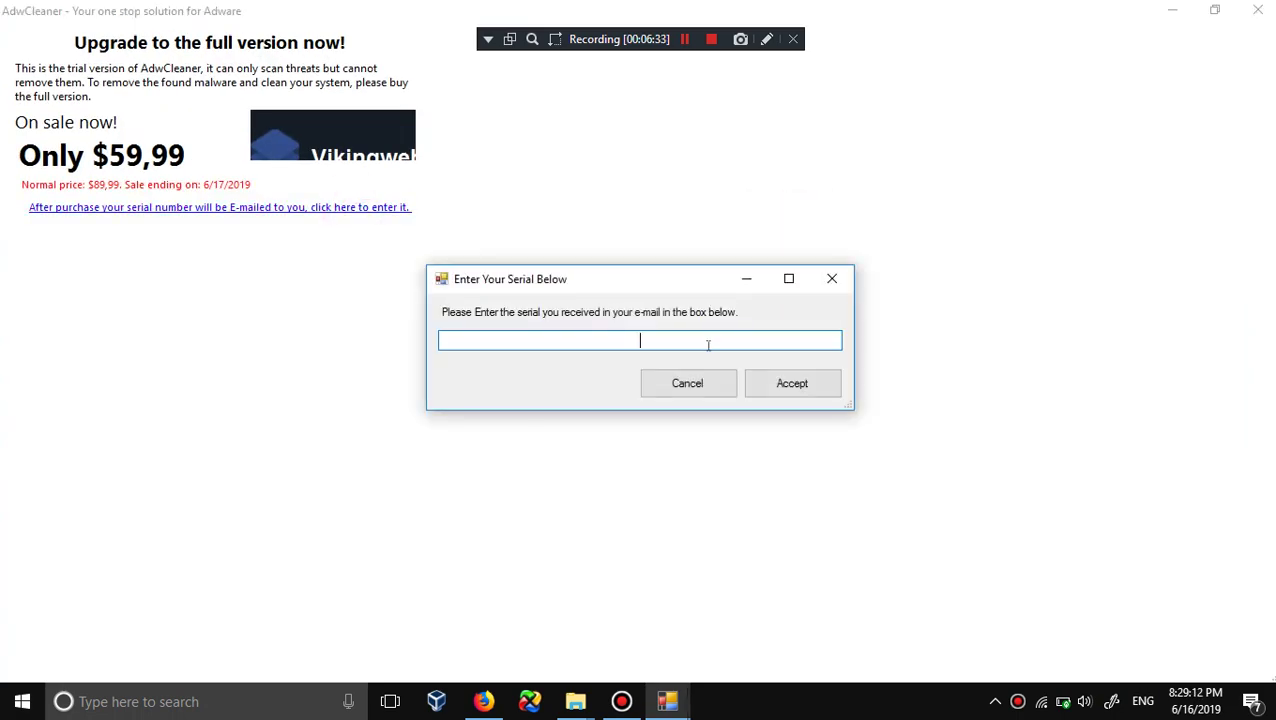
left_click(770, 383)
left_click(669, 408)
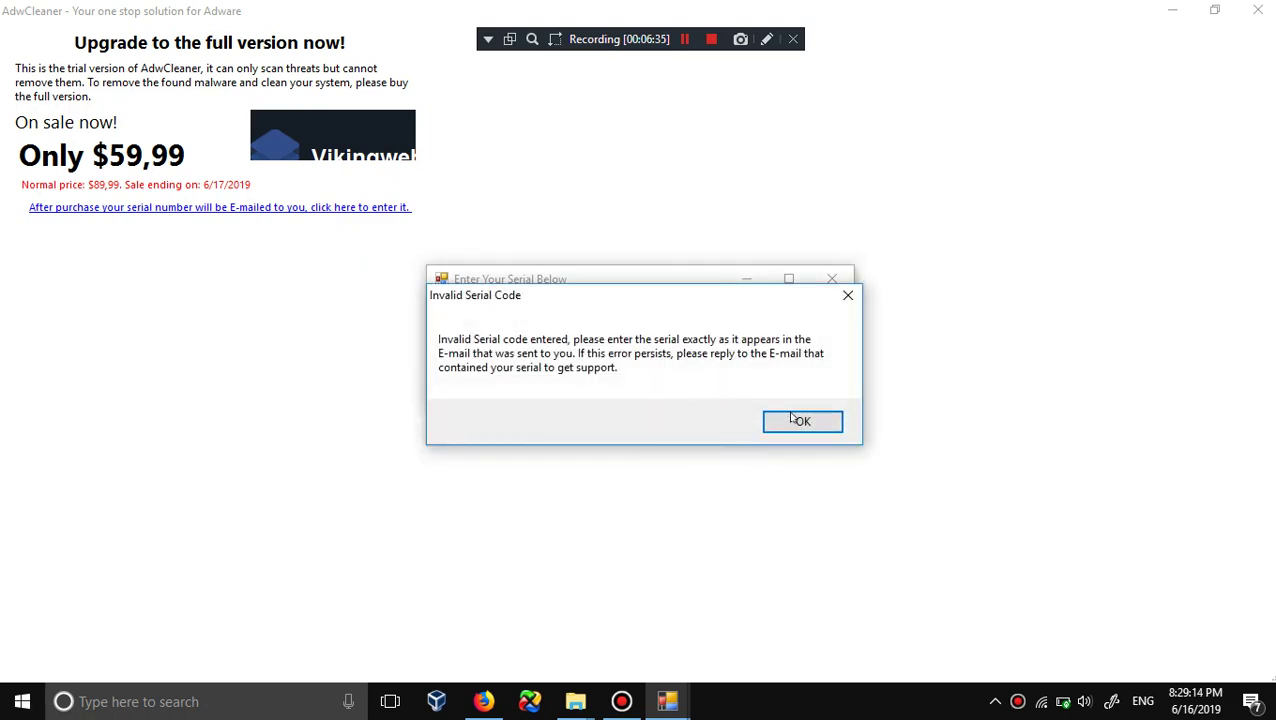
left_click(797, 420)
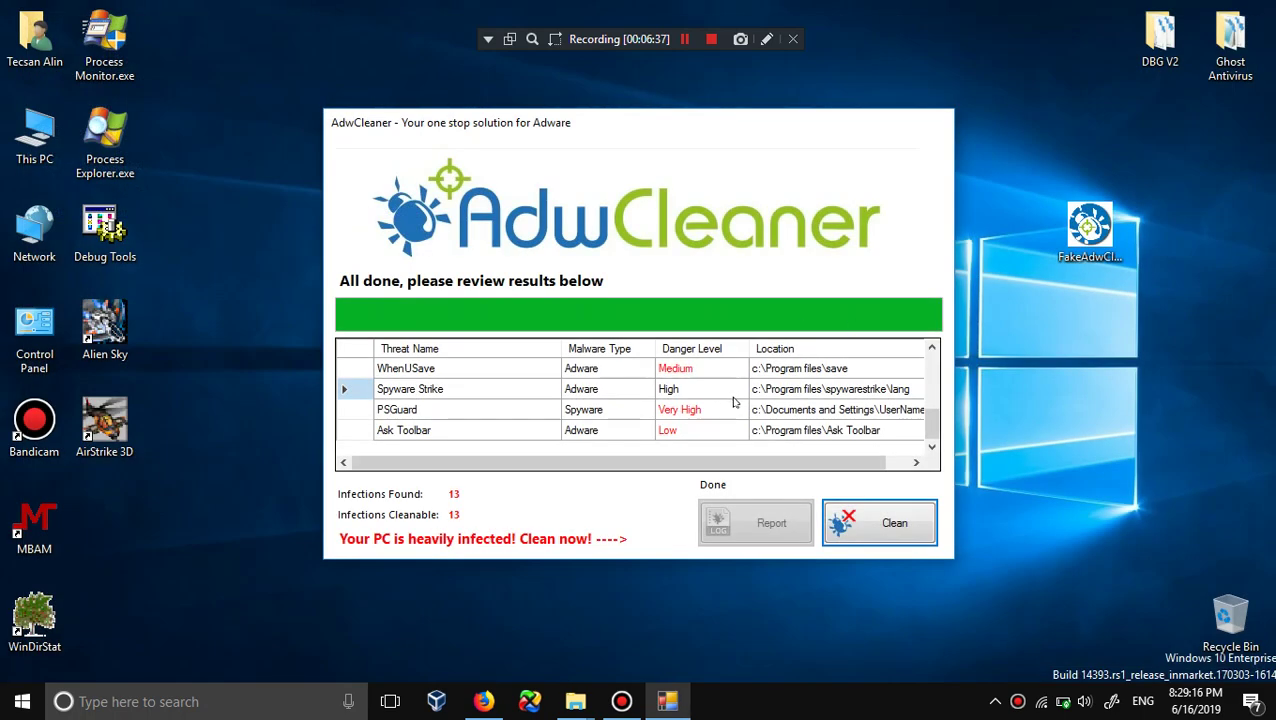
left_click(733, 402)
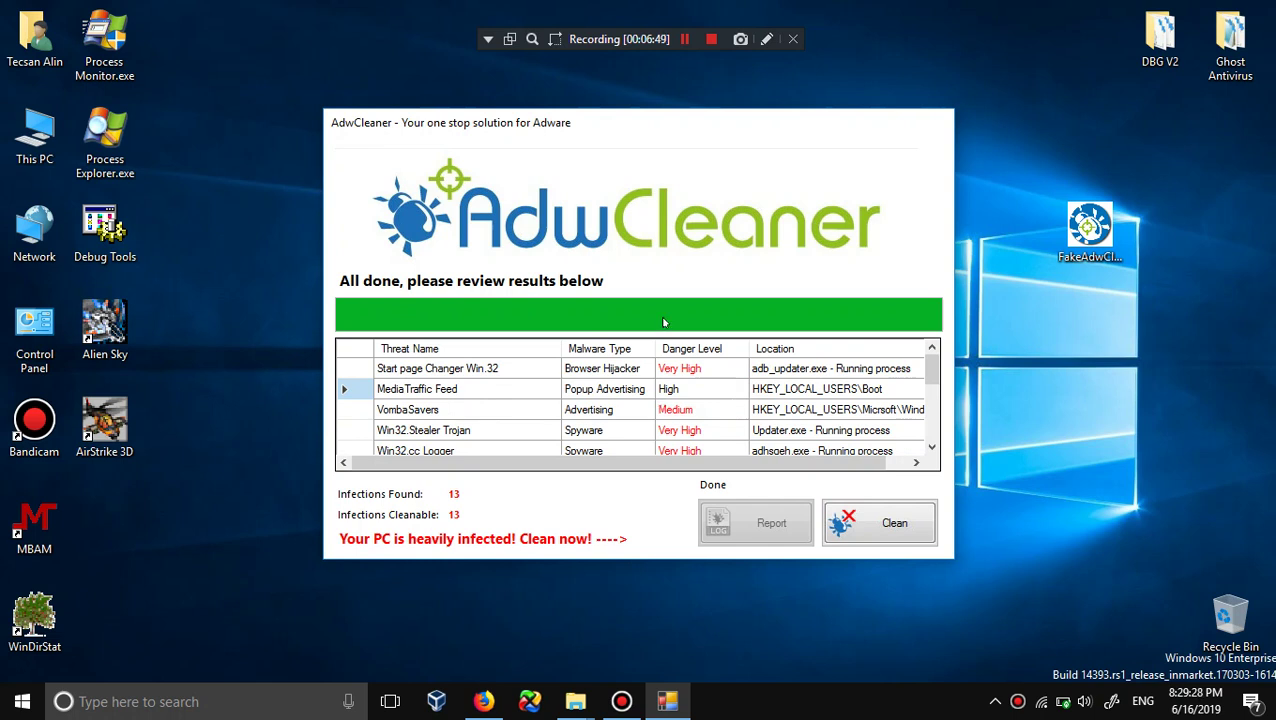
- Launch another copy of 6AdwCleaner.exe and start Task Manager from the taskbar menu
left_click(704, 253)
double_click(1230, 325)
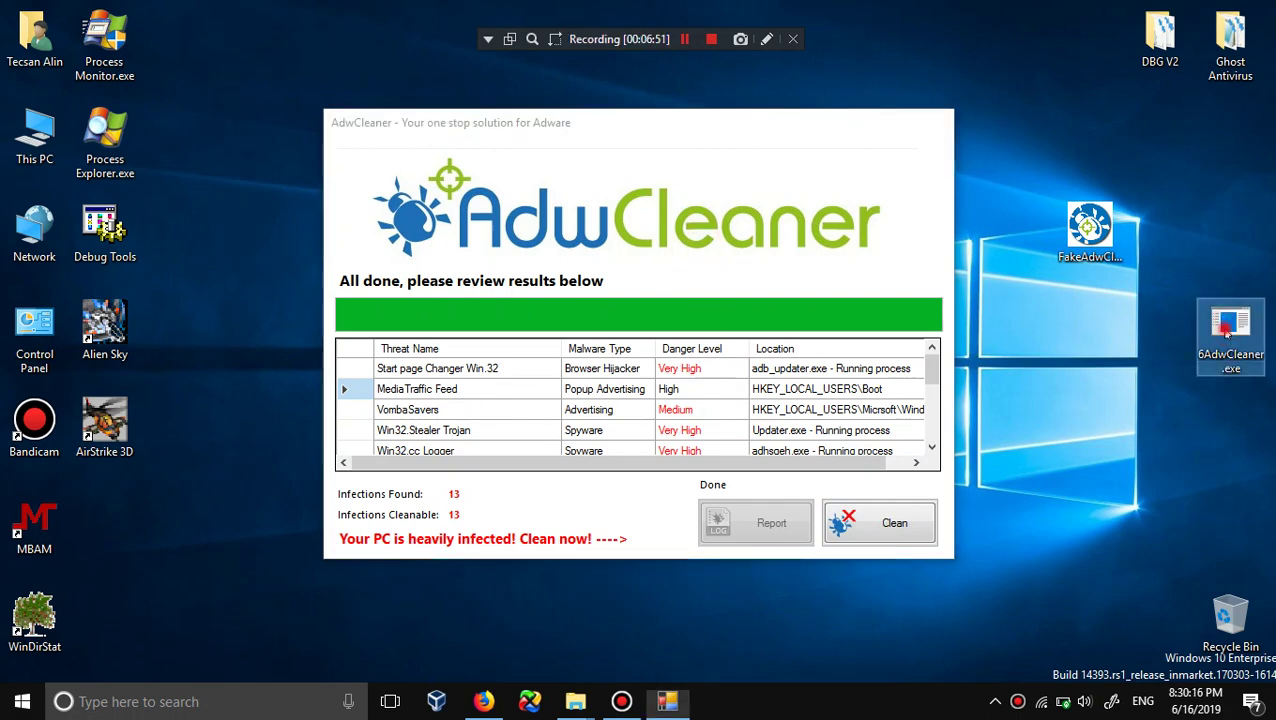
left_click(781, 202)
right_click(914, 701)
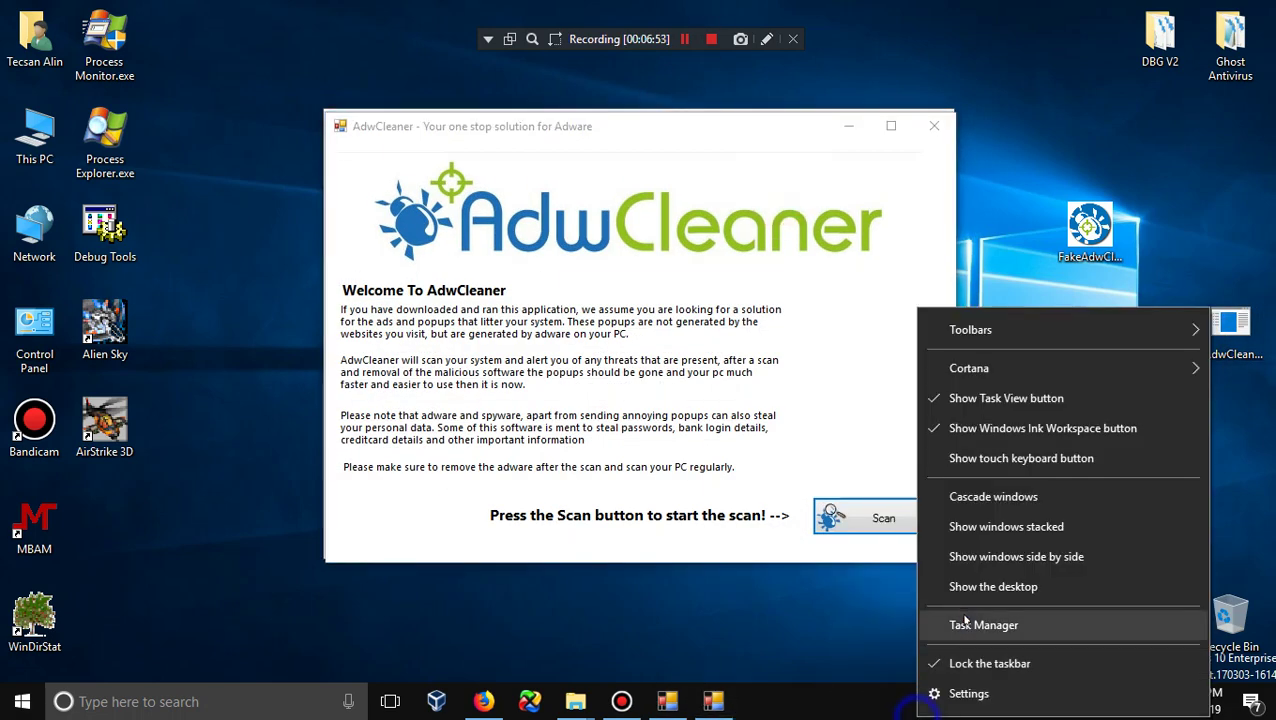
left_click(966, 617)
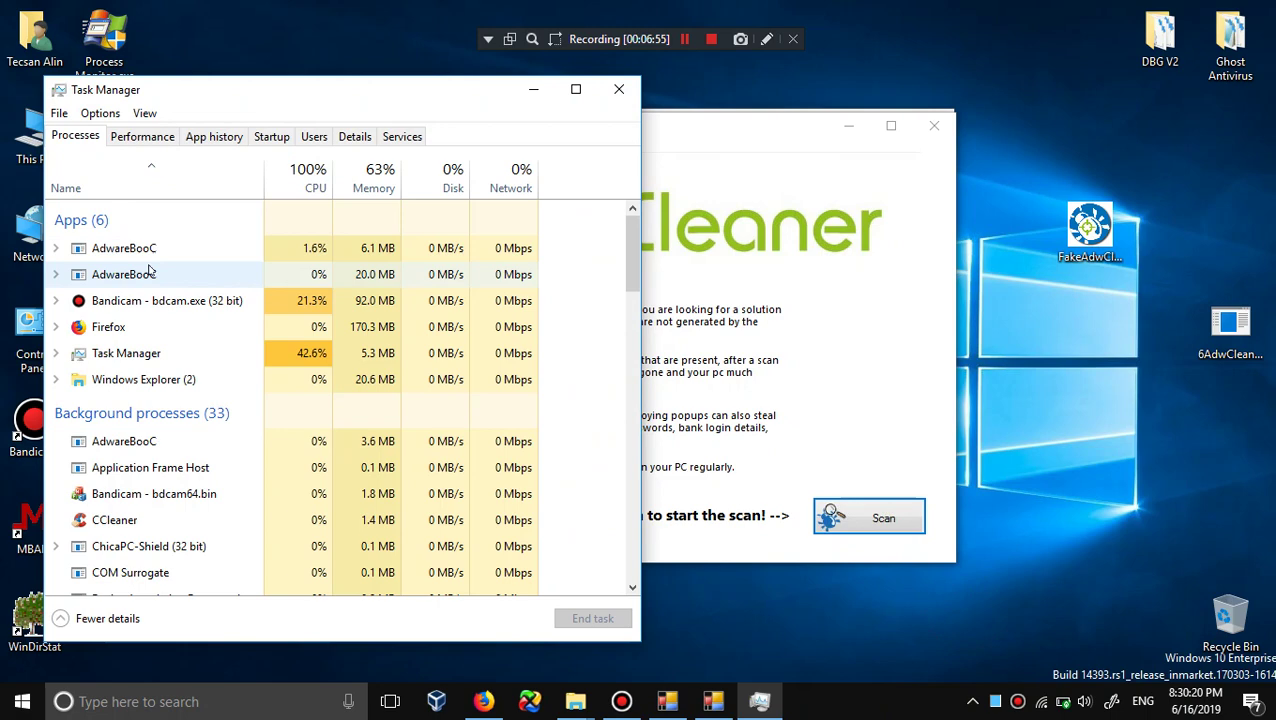
- End the duplicate AdwareBooC task and open the remaining one's file location
right_click(125, 248)
left_click(175, 285)
right_click(125, 248)
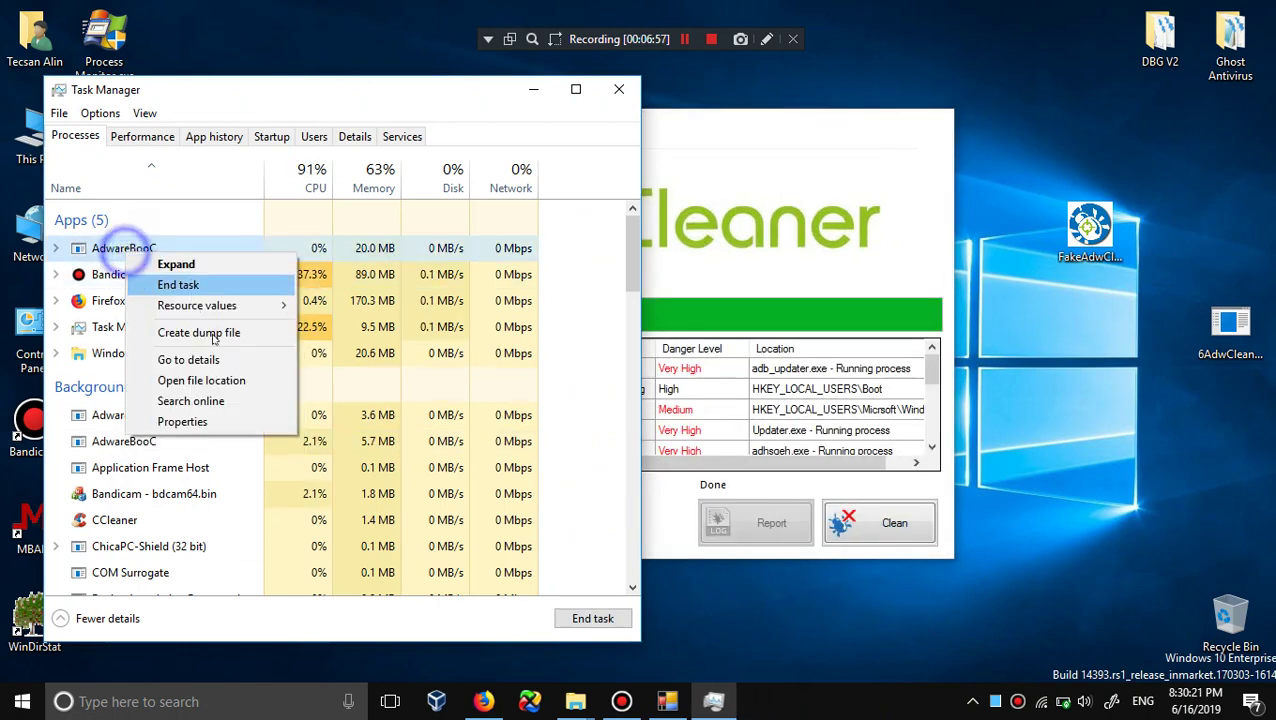
left_click(220, 378)
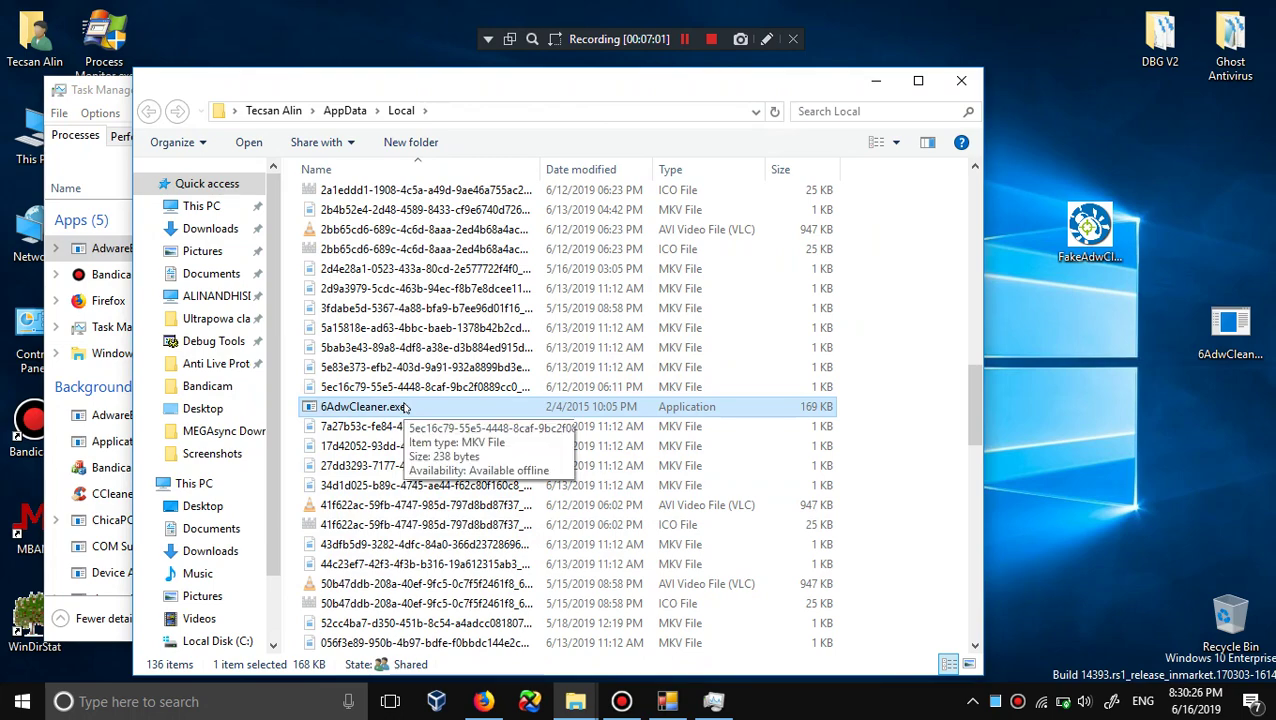
- Browse AppData\Local, dismiss the unavailable Temporary Internet Files error, and close the folder
scroll(466, 416, "down", 4)
scroll(570, 444, "down", 10)
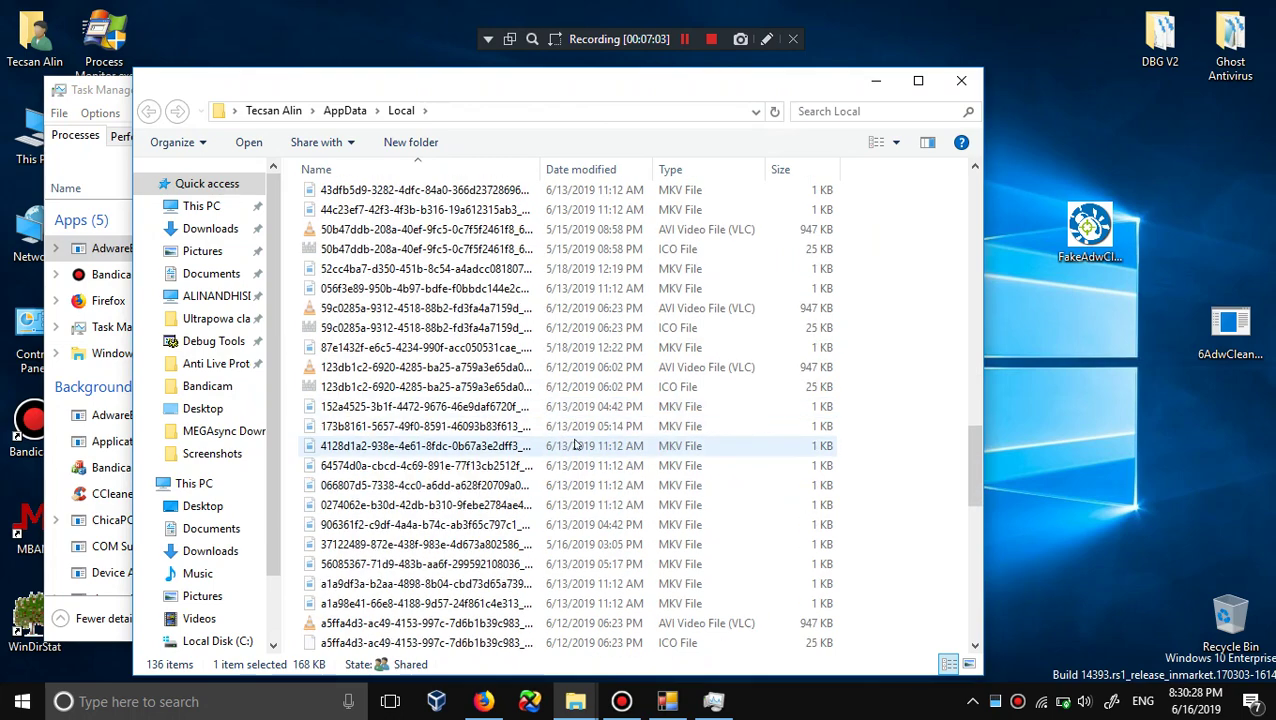
scroll(570, 444, "down", 10)
scroll(570, 444, "down", 10)
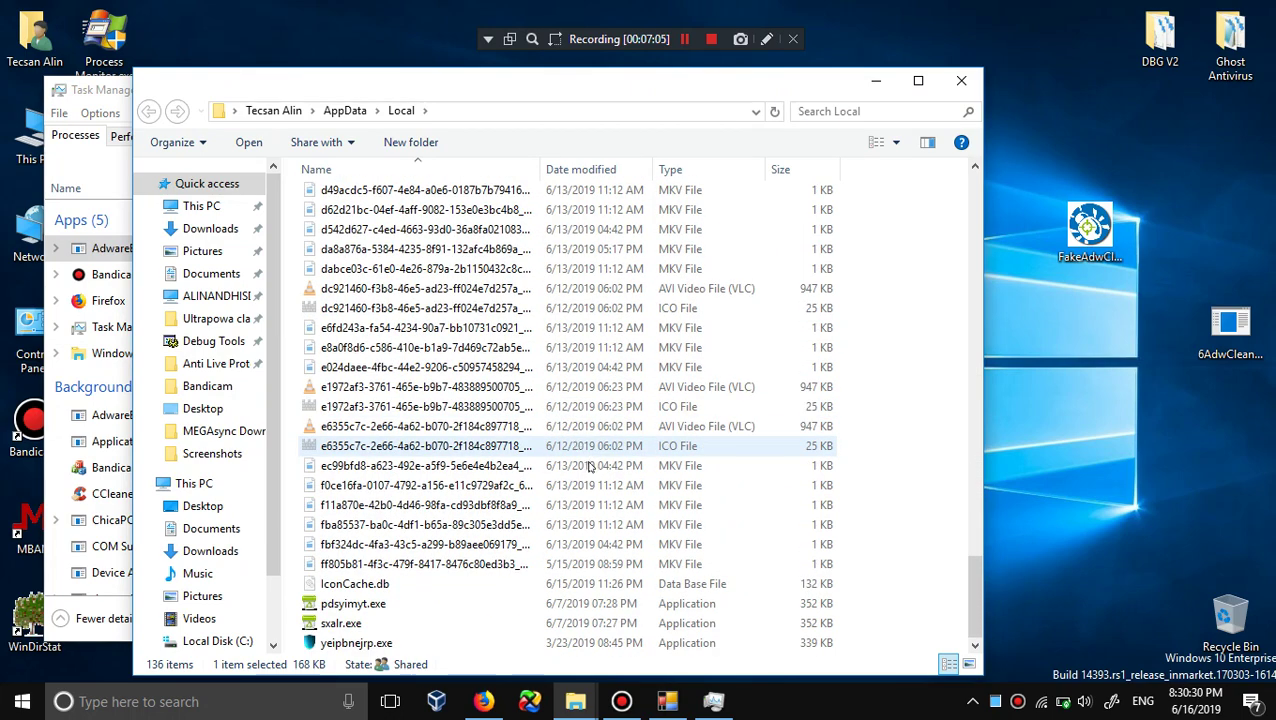
scroll(507, 632, "up", 4)
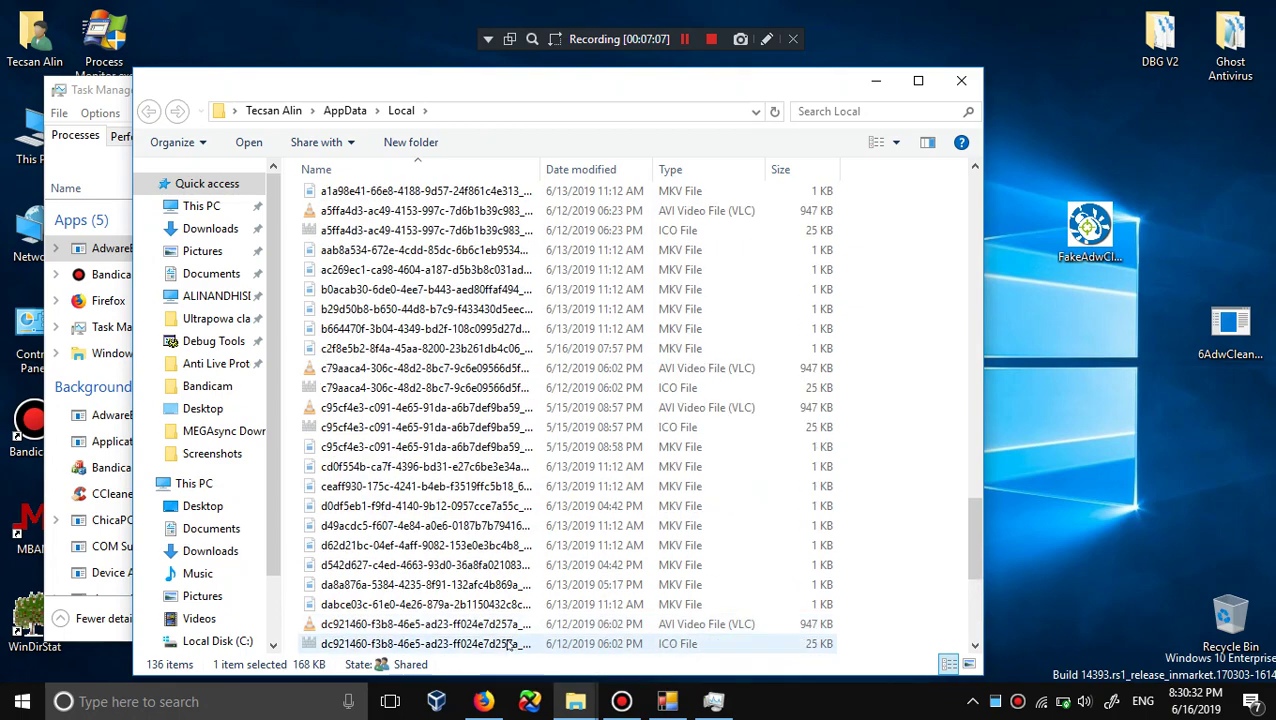
scroll(508, 636, "up", 4)
scroll(510, 640, "up", 4)
scroll(512, 645, "up", 3)
scroll(510, 645, "up", 4)
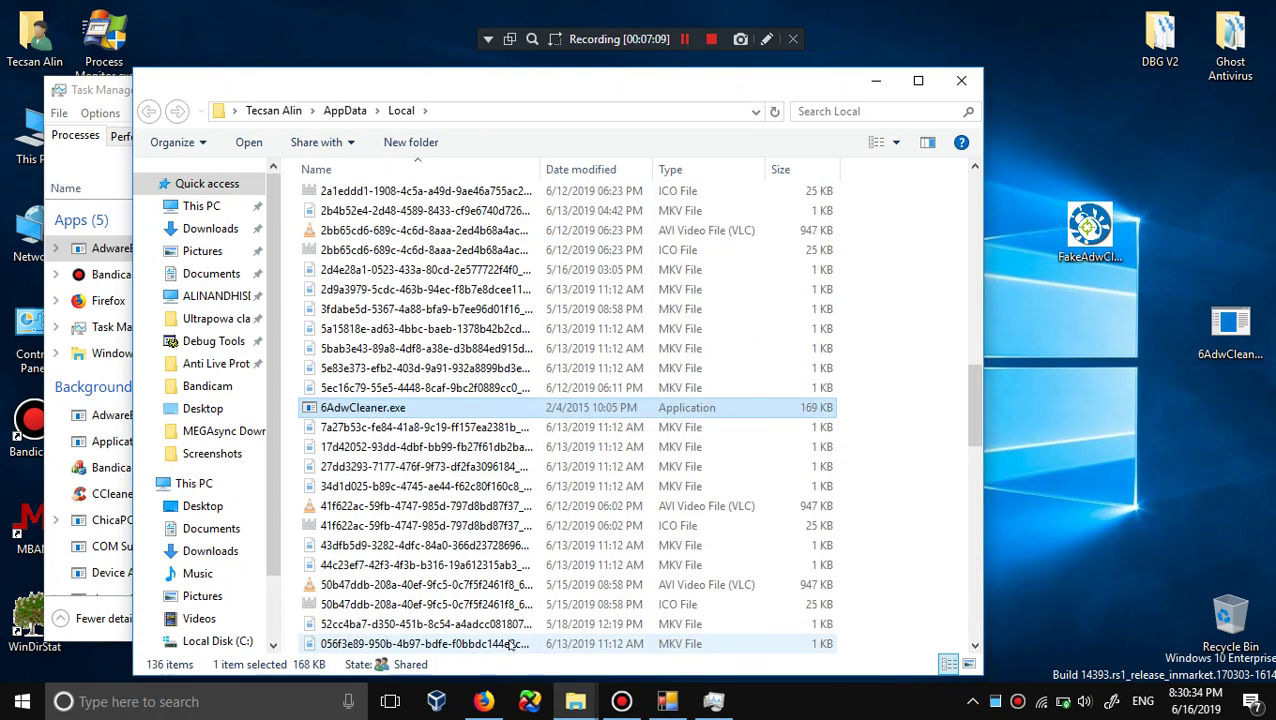
scroll(510, 645, "up", 3)
scroll(511, 645, "up", 3)
scroll(512, 645, "down", 3)
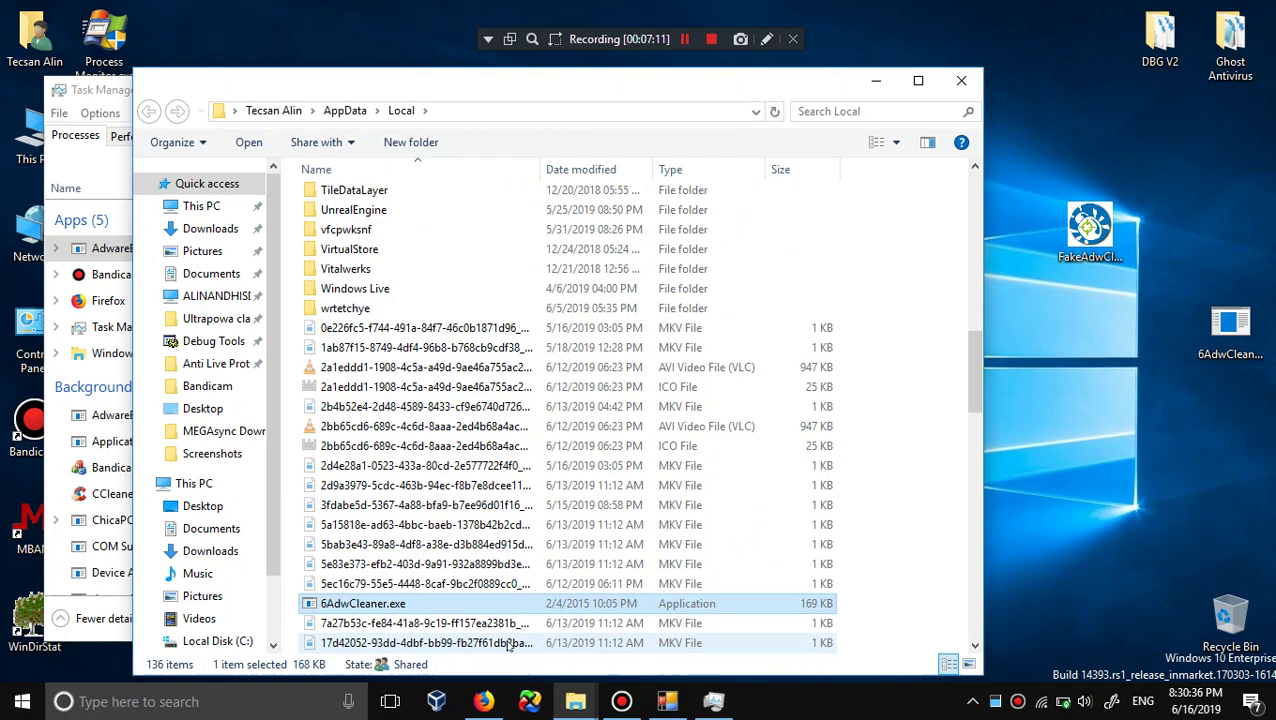
mouse_move(425, 643)
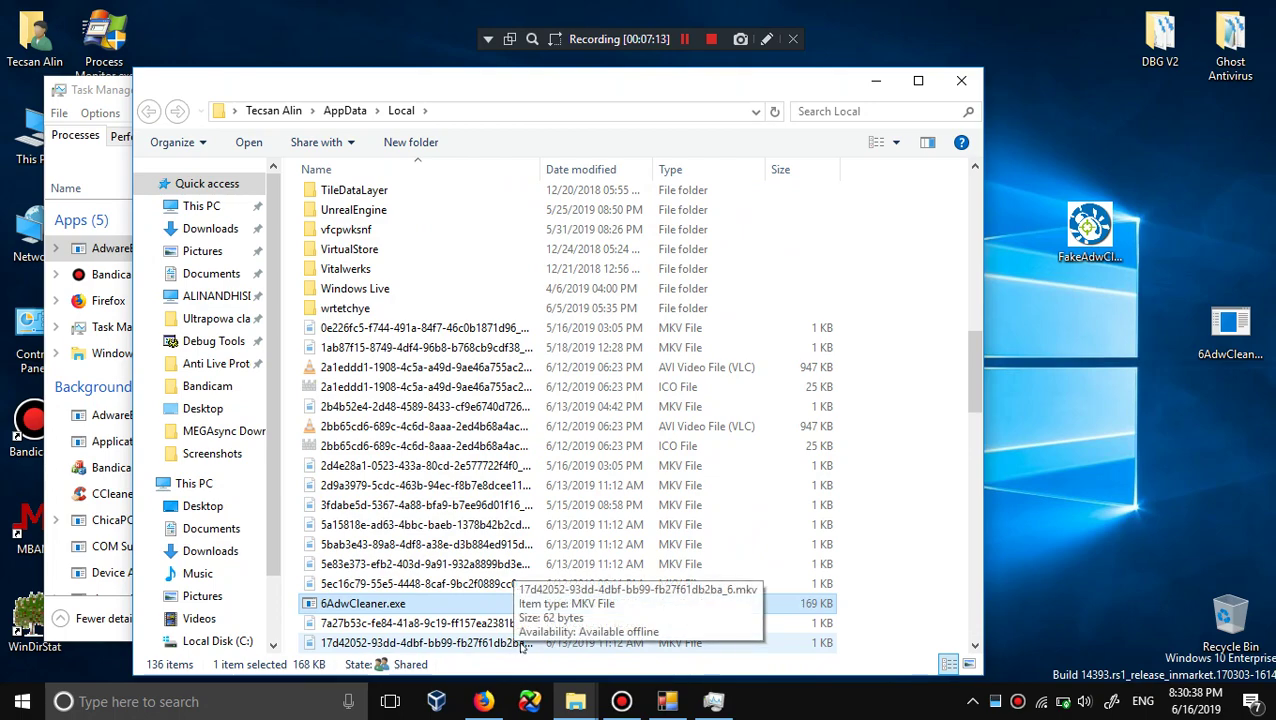
scroll(515, 645, "down", 7)
scroll(515, 645, "down", 6)
scroll(560, 610, "down", 6)
scroll(581, 594, "down", 6)
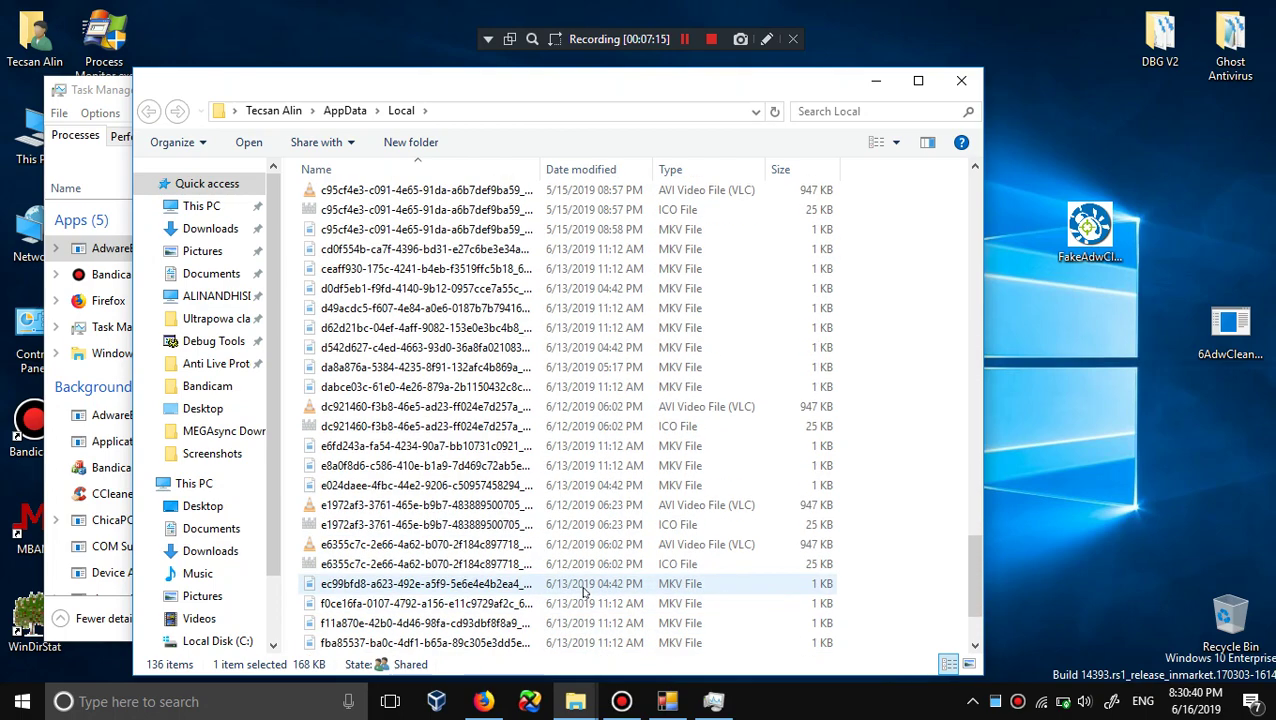
scroll(581, 594, "down", 3)
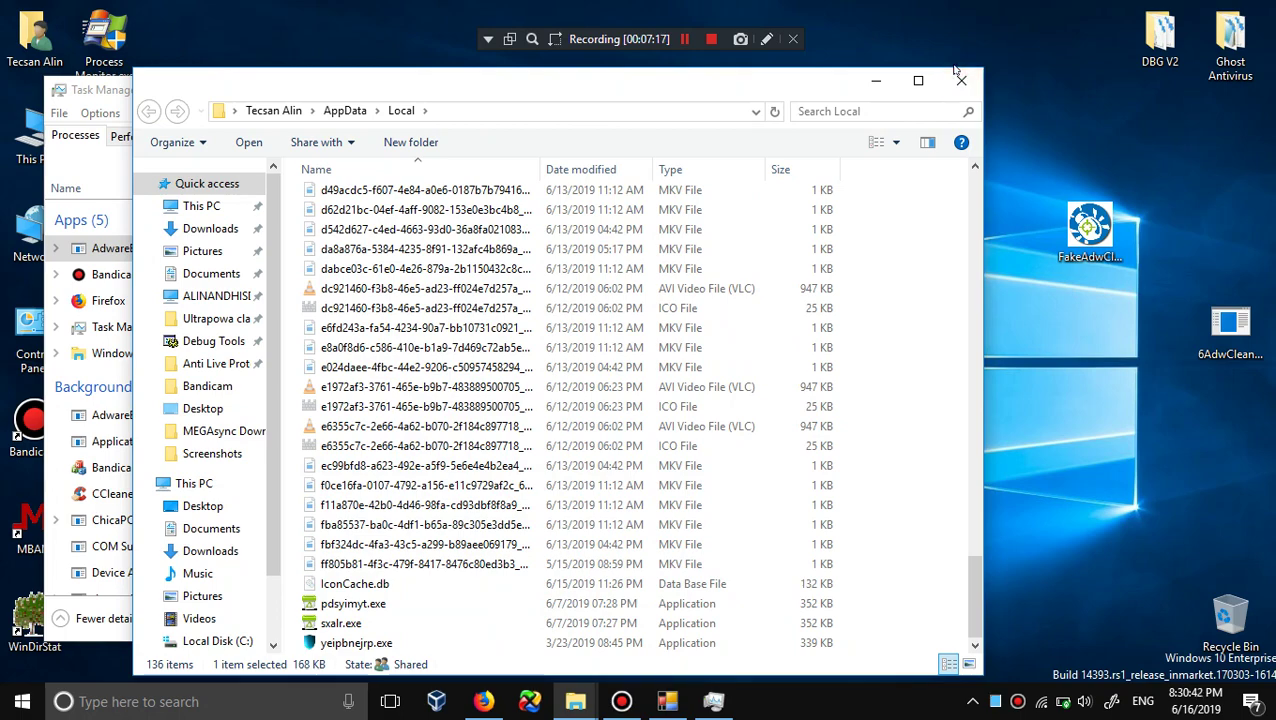
scroll(904, 360, "up", 5)
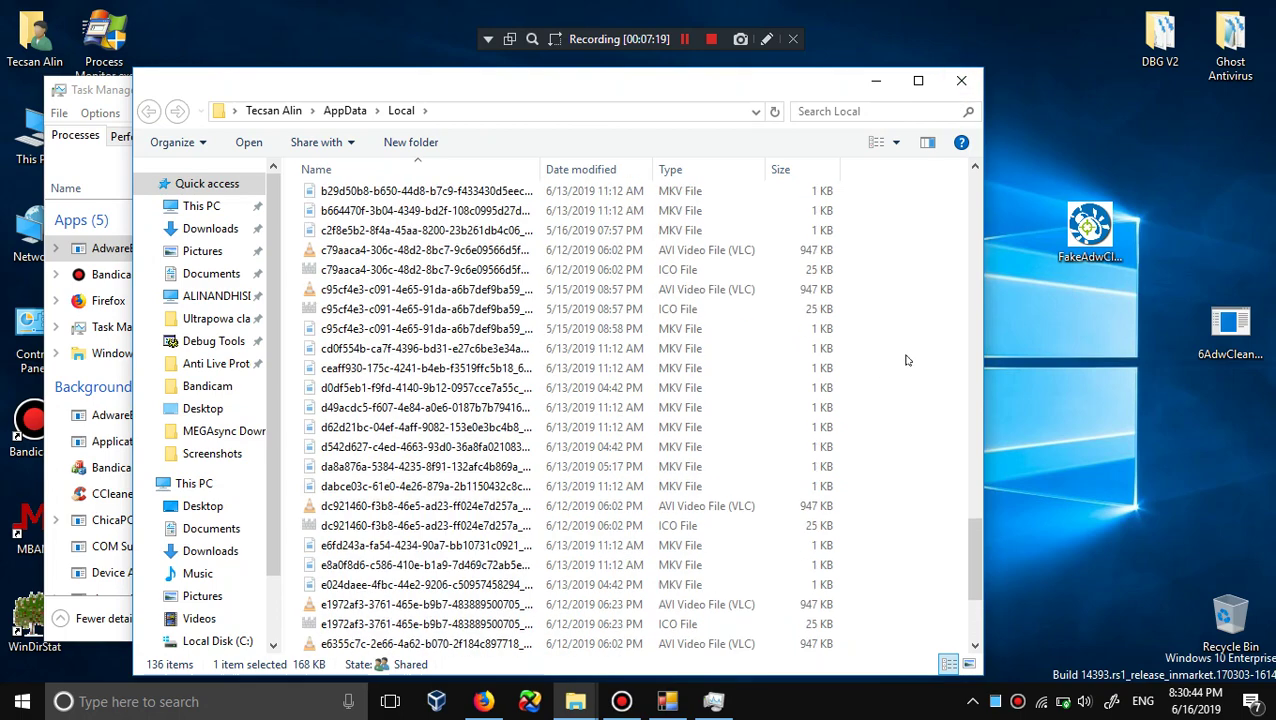
scroll(900, 359, "up", 5)
scroll(896, 358, "up", 5)
scroll(891, 356, "up", 5)
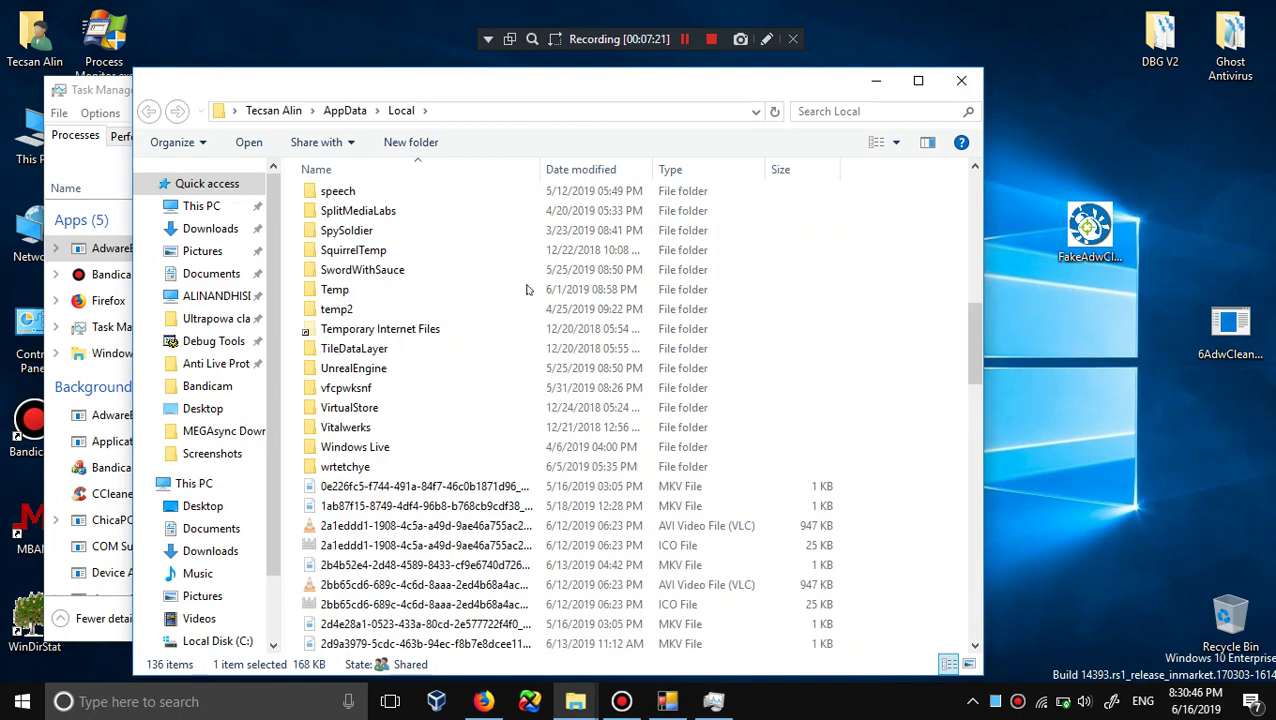
double_click(441, 328)
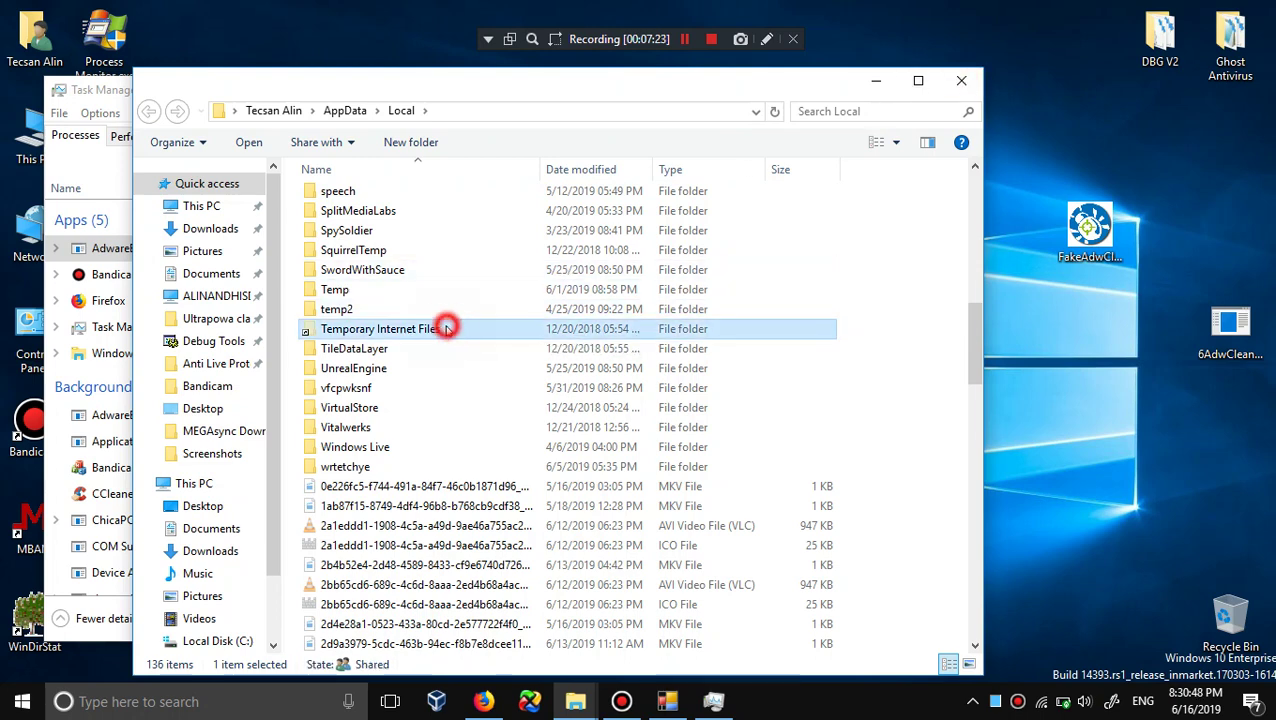
left_click(820, 365)
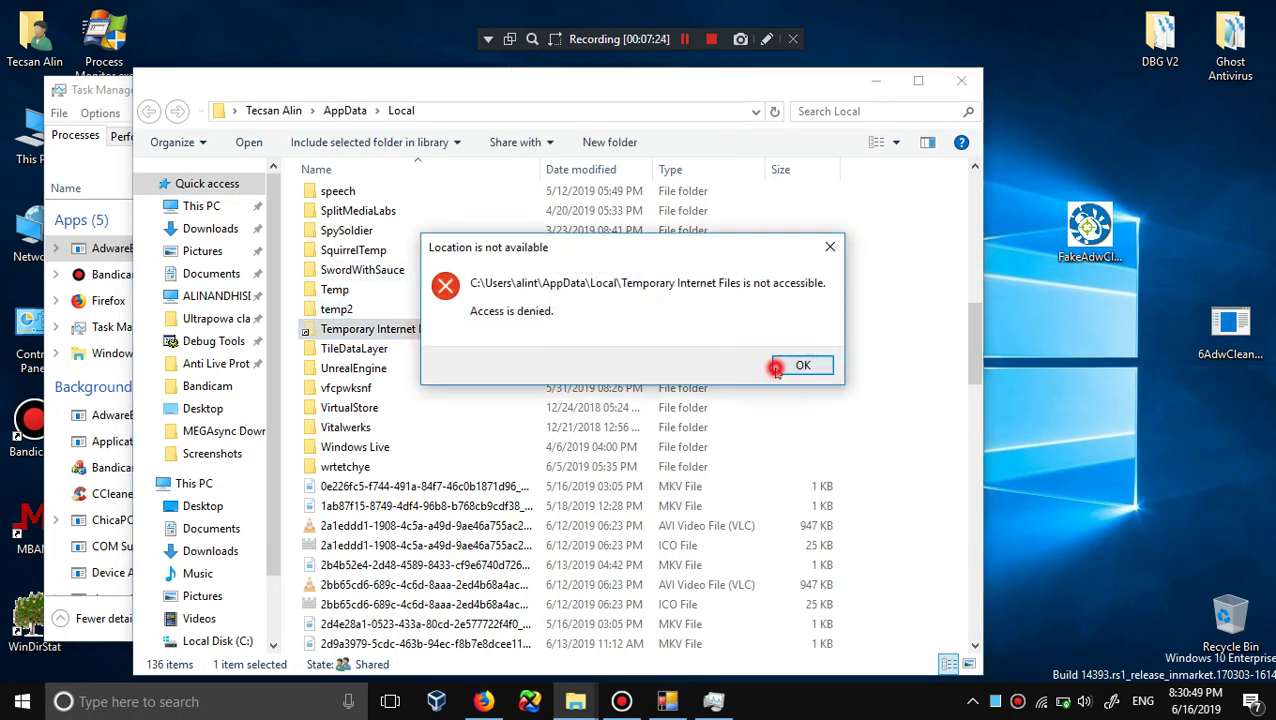
left_click(961, 80)
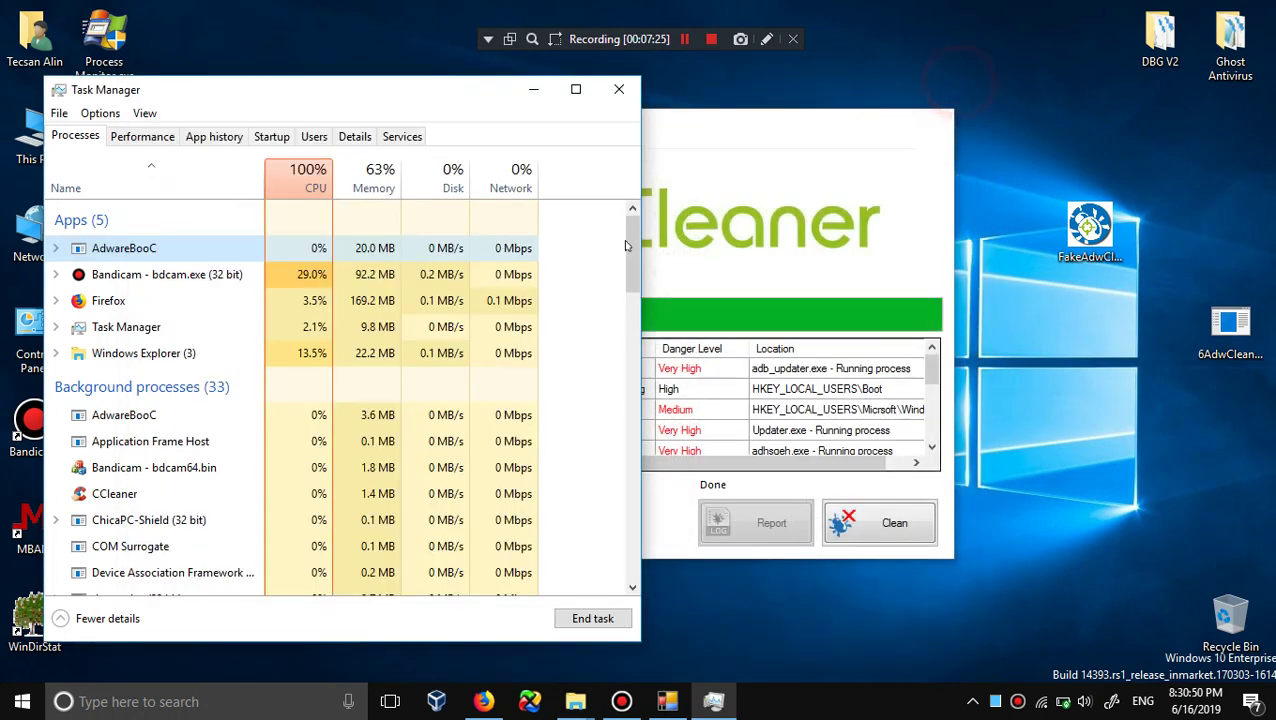
- Close the Task Manager window to return to the 13-infection scan results
left_click(619, 91)
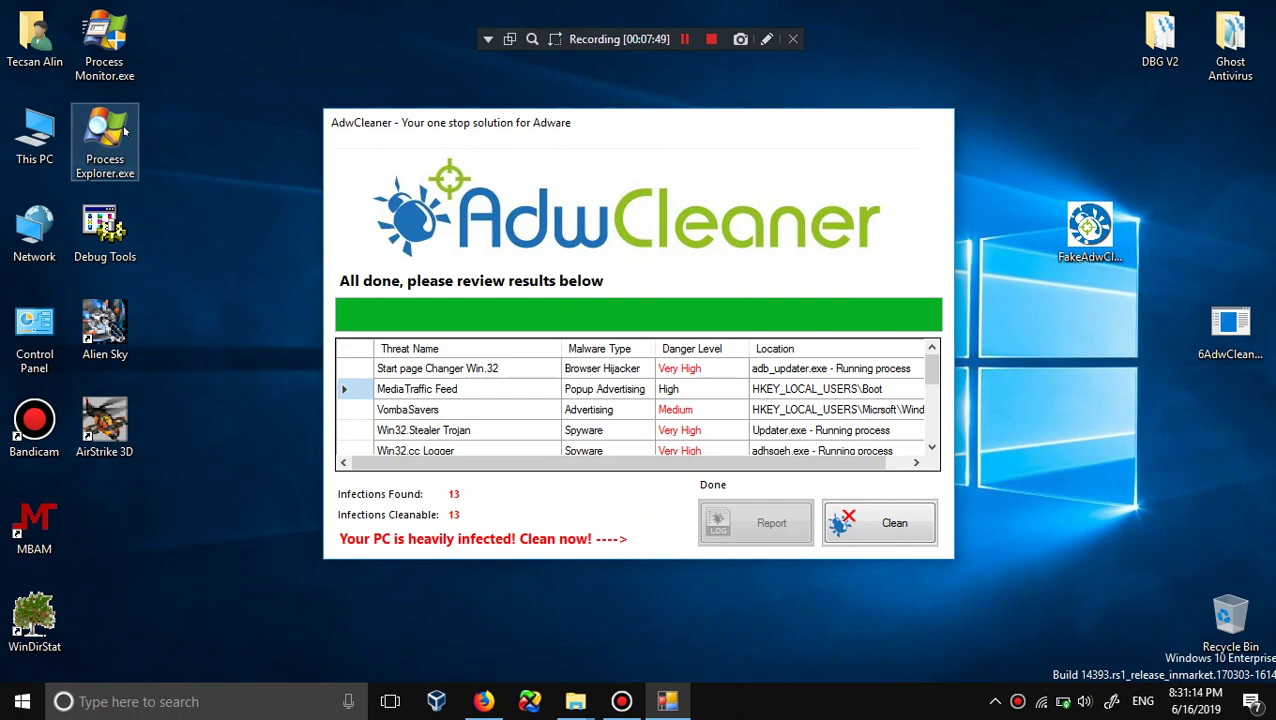
- Locate the last 6AdwCleaner.exe (AdwareBooC) process in Process Explorer, then minimize it to view the results
double_click(105, 140)
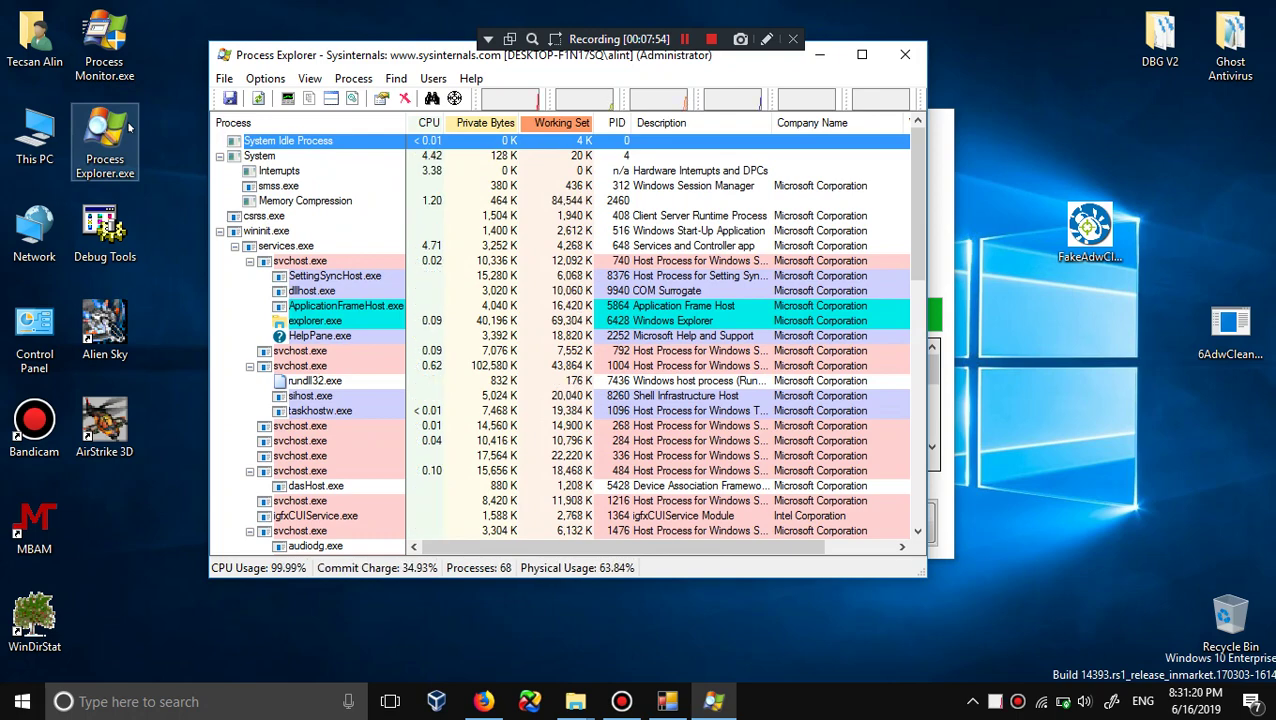
scroll(440, 390, "down", 10)
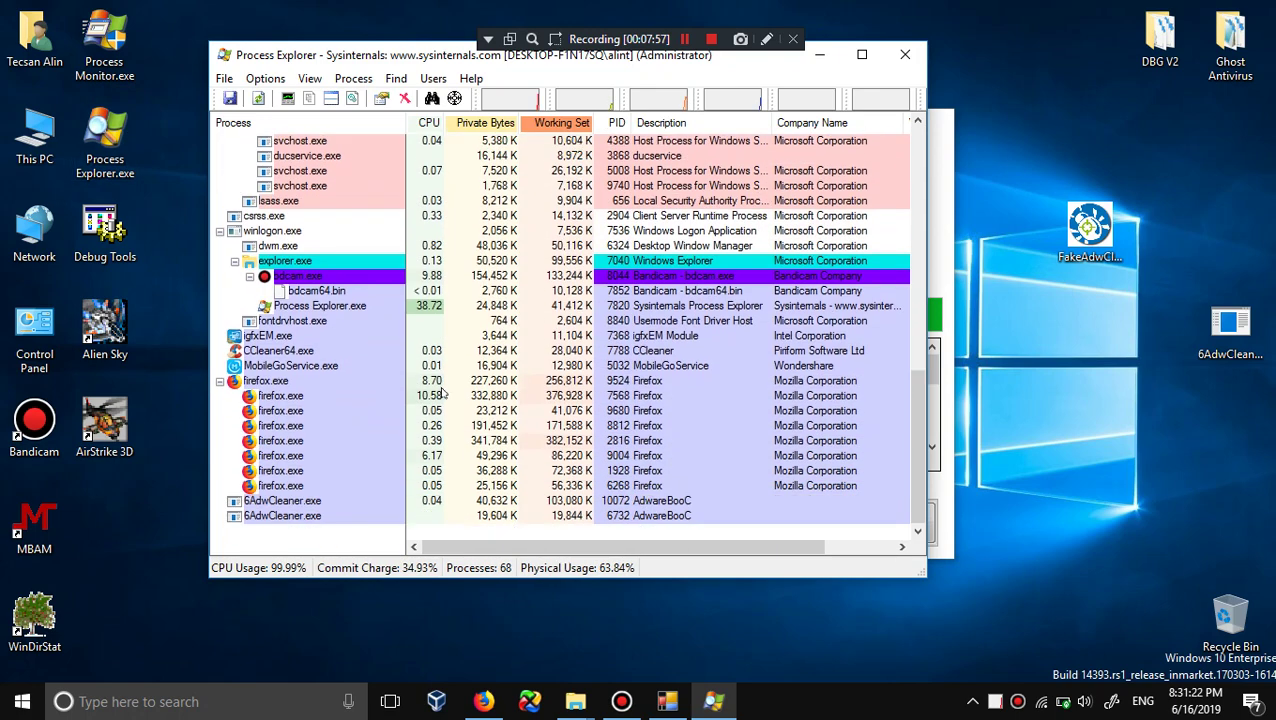
left_click(270, 530)
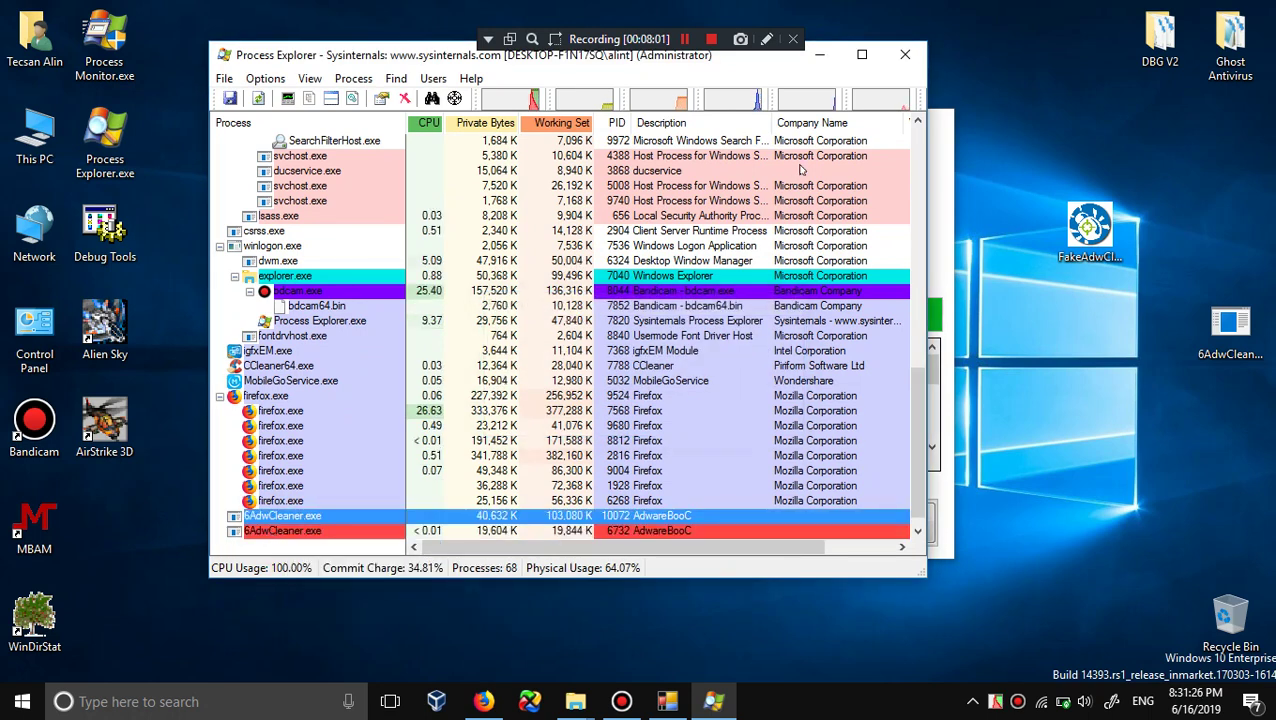
left_click(819, 56)
left_click(726, 287)
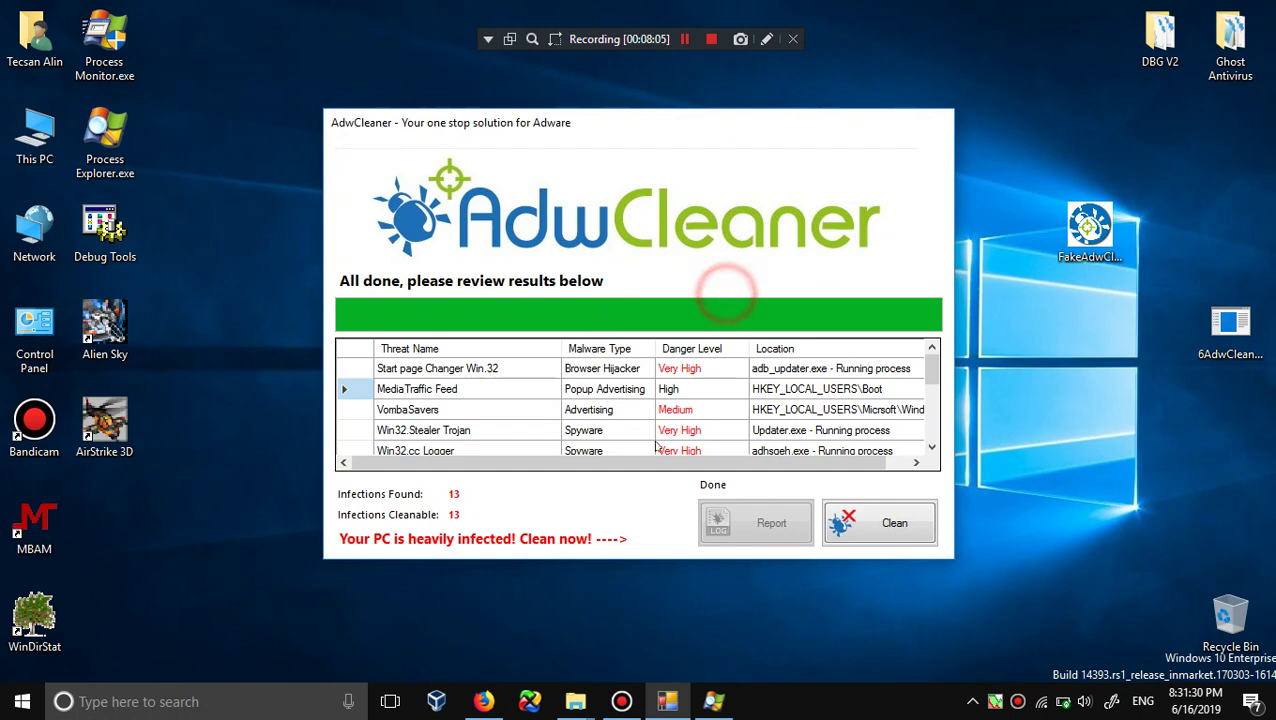
scroll(621, 397, "down", 3)
scroll(621, 397, "up", 3)
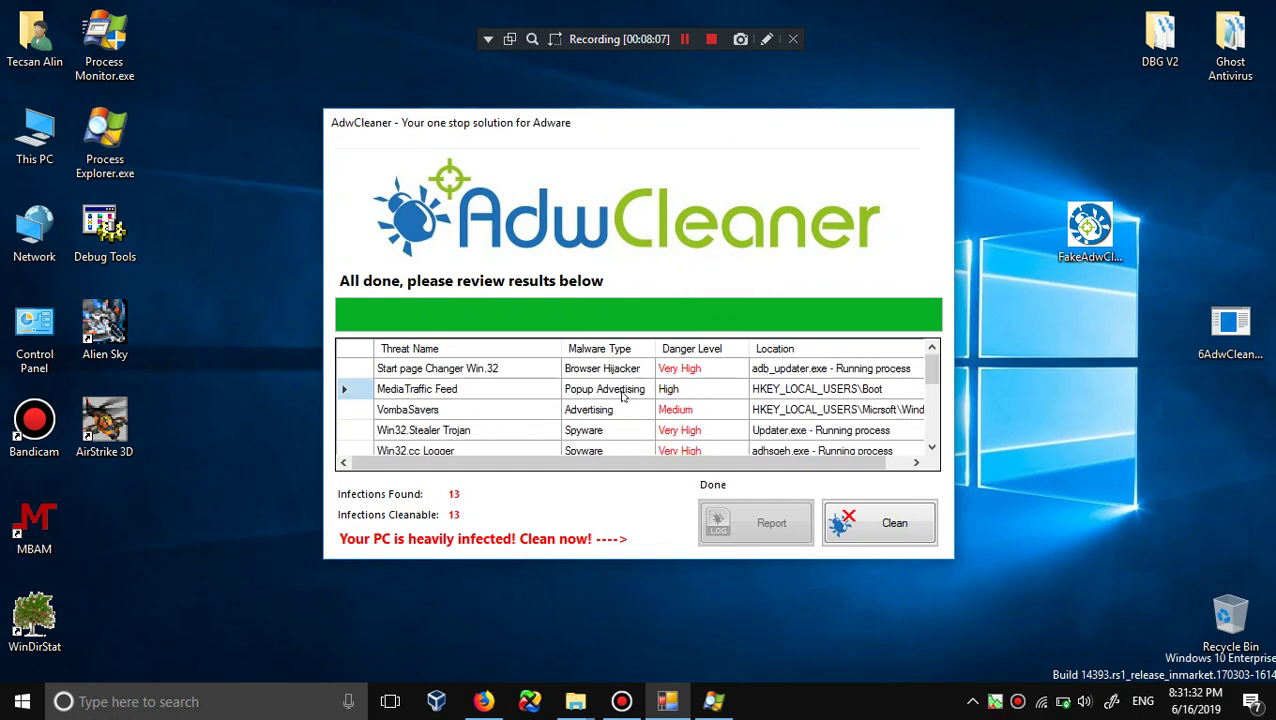